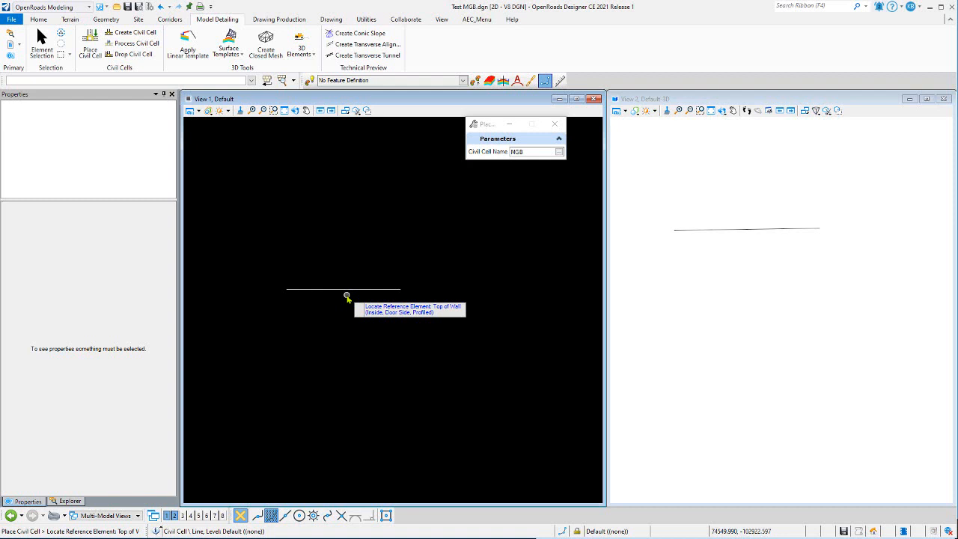
- Place the MGB civil cell using the horizontal line as the Top of Wall reference, skipping the alternatives and accepting the placement
{"action": "scroll", "coordinate": [353, 302], "scroll_direction": "down", "scroll_amount": 4}
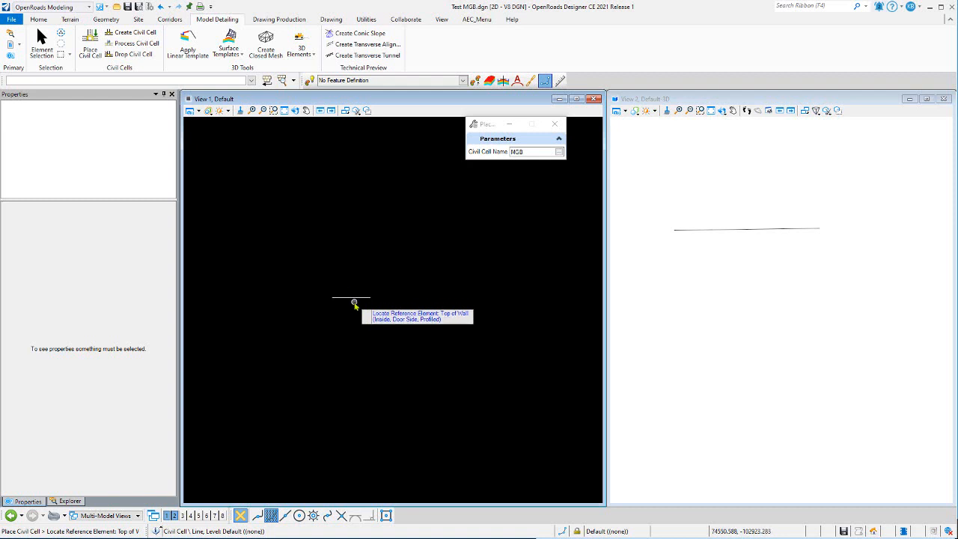
{"action": "scroll", "coordinate": [355, 304], "scroll_direction": "down", "scroll_amount": 5}
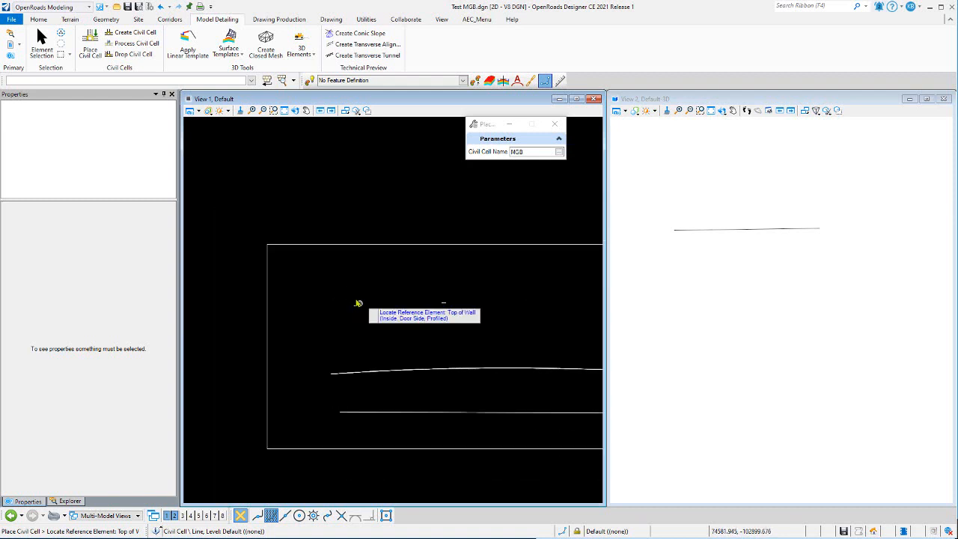
{"action": "scroll", "coordinate": [353, 308], "scroll_direction": "up", "scroll_amount": 4}
{"action": "scroll", "coordinate": [354, 308], "scroll_direction": "down", "scroll_amount": 4}
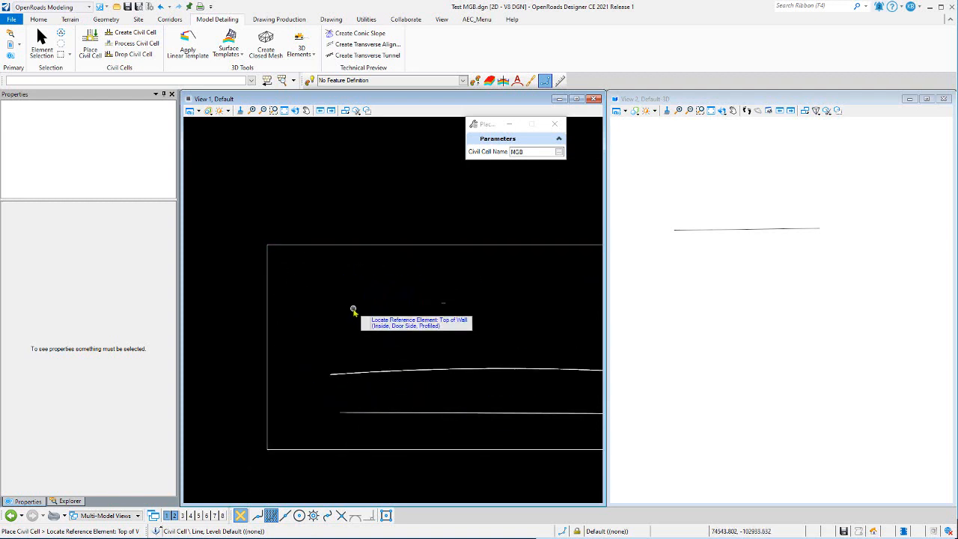
{"action": "scroll", "coordinate": [354, 309], "scroll_direction": "up", "scroll_amount": 6}
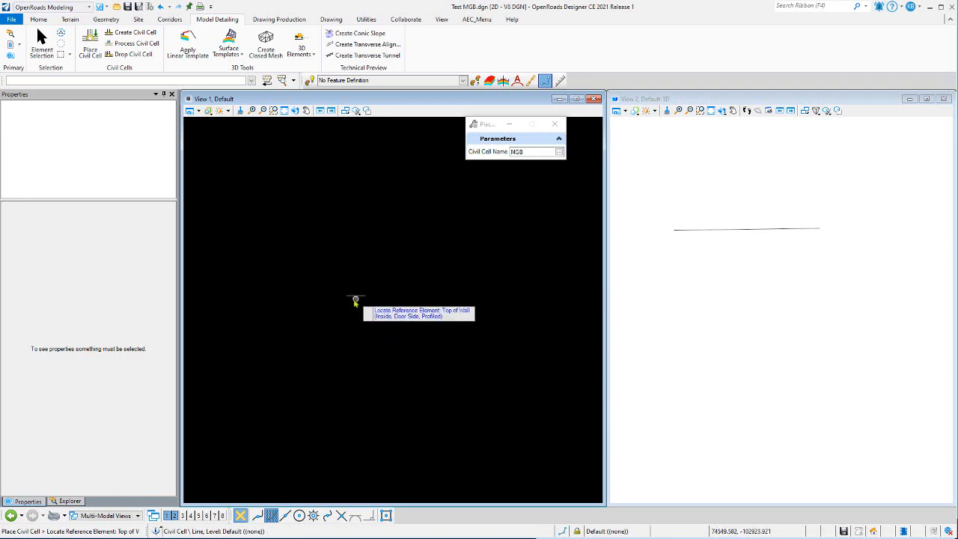
{"action": "scroll", "coordinate": [355, 301], "scroll_direction": "up", "scroll_amount": 4}
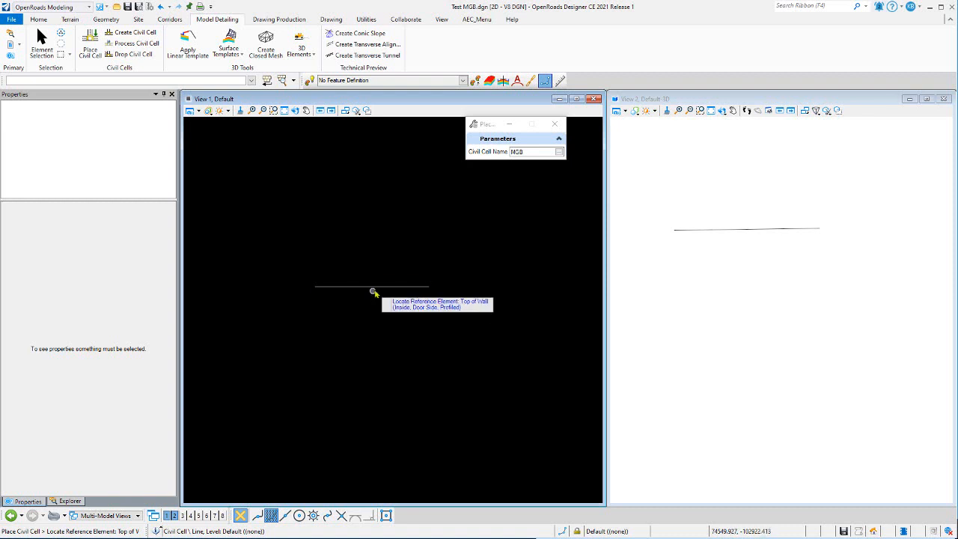
{"action": "left_click", "coordinate": [419, 270]}
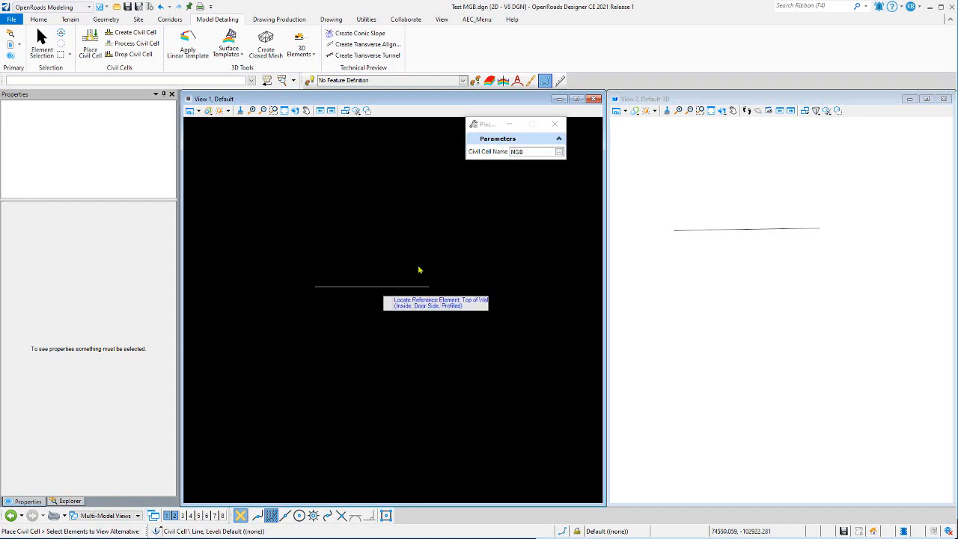
{"action": "scroll", "coordinate": [390, 325], "scroll_direction": "down", "scroll_amount": 2}
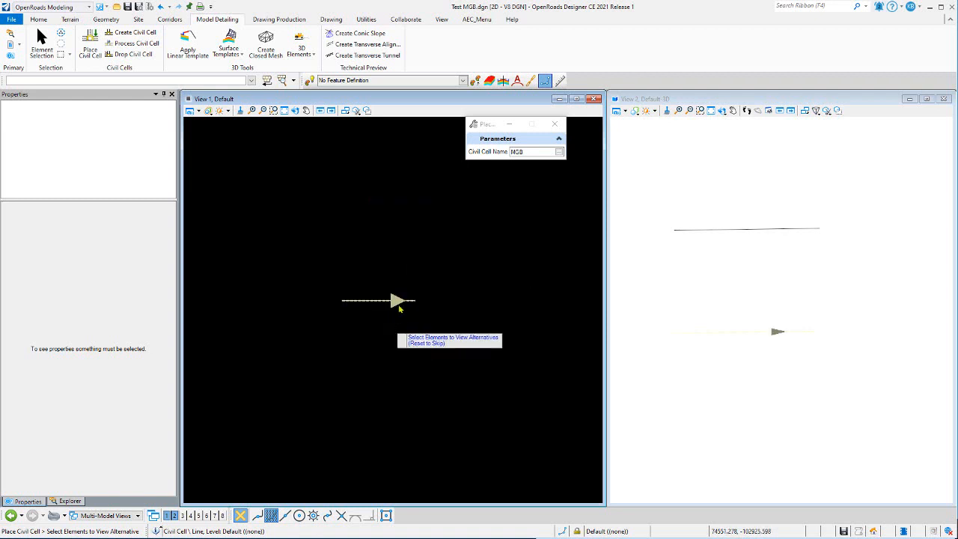
{"action": "right_click", "coordinate": [437, 247]}
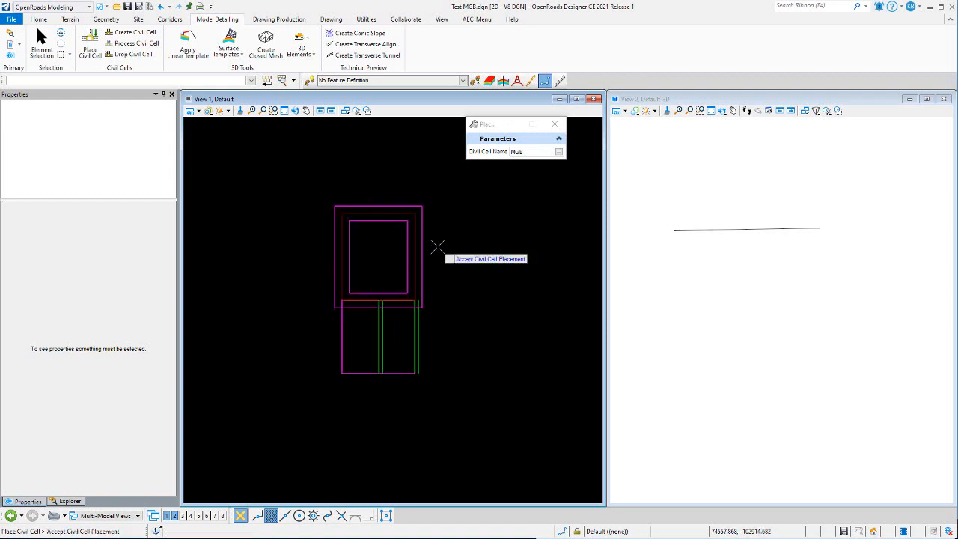
{"action": "left_click", "coordinate": [437, 247]}
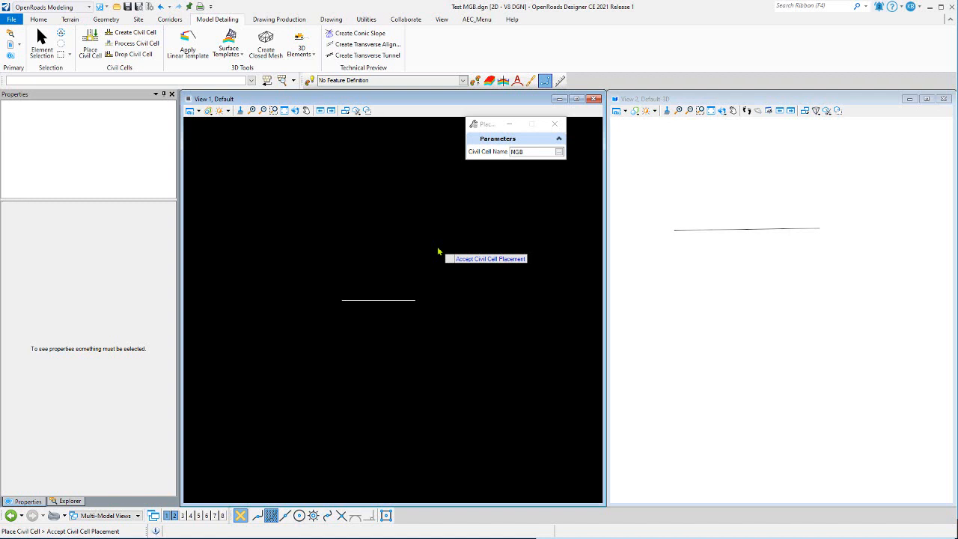
{"action": "left_click", "coordinate": [369, 202]}
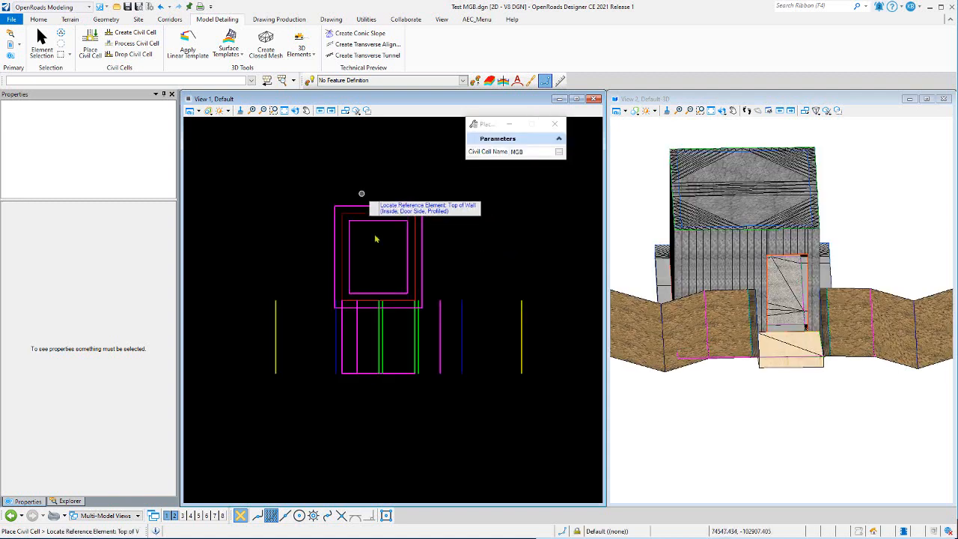
- Examine the placed MGB building, its doorway, ramp and side slopes in the 3D view and in plan
{"action": "scroll", "coordinate": [749, 363], "scroll_direction": "down", "scroll_amount": 4}
{"action": "scroll", "coordinate": [788, 340], "scroll_direction": "up", "scroll_amount": 3}
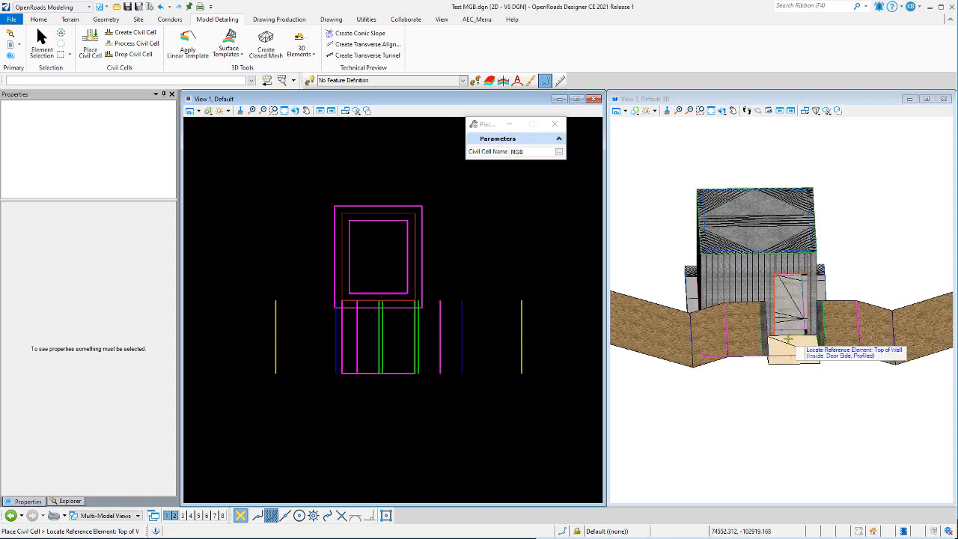
{"action": "scroll", "coordinate": [788, 340], "scroll_direction": "up", "scroll_amount": 2}
{"action": "scroll", "coordinate": [806, 259], "scroll_direction": "down", "scroll_amount": 3}
{"action": "scroll", "coordinate": [803, 296], "scroll_direction": "up", "scroll_amount": 3}
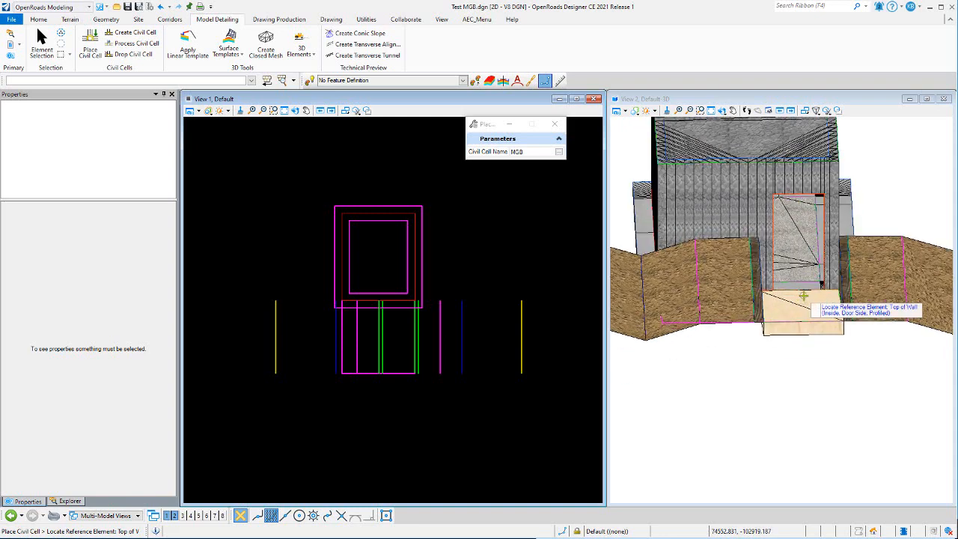
{"action": "scroll", "coordinate": [804, 295], "scroll_direction": "down", "scroll_amount": 1}
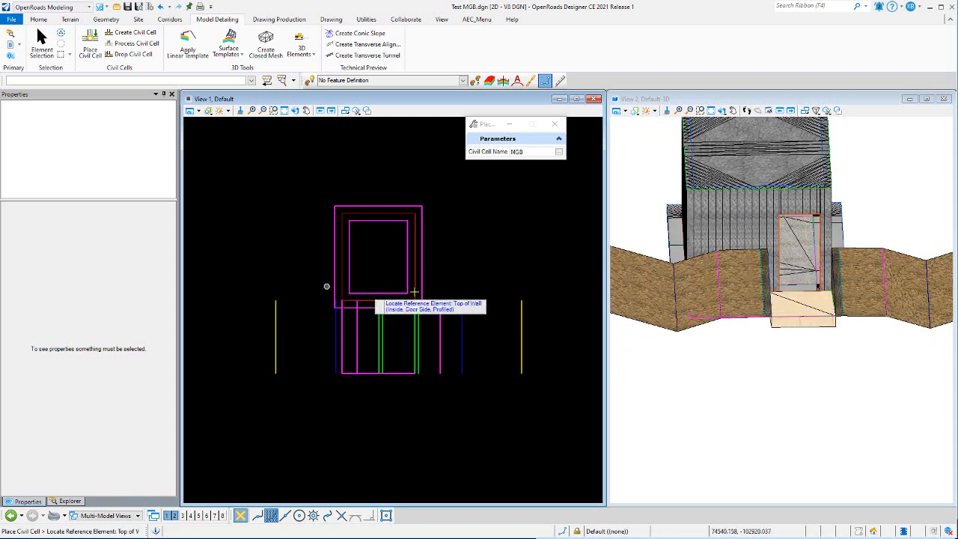
{"action": "scroll", "coordinate": [423, 252], "scroll_direction": "up", "scroll_amount": 2}
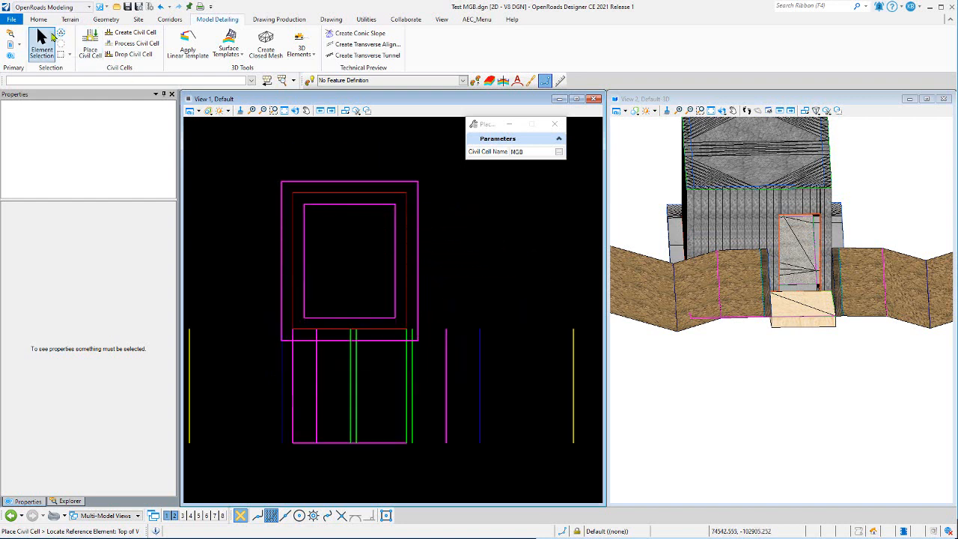
- Select the building's red wall outline in plan and examine its editable depth dimension
{"action": "left_click", "coordinate": [41, 36]}
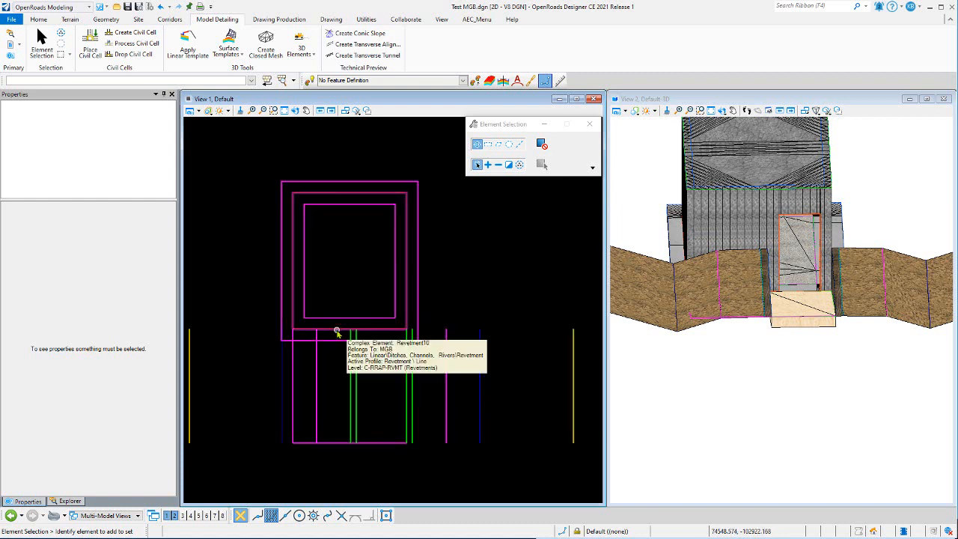
{"action": "left_click", "coordinate": [337, 331]}
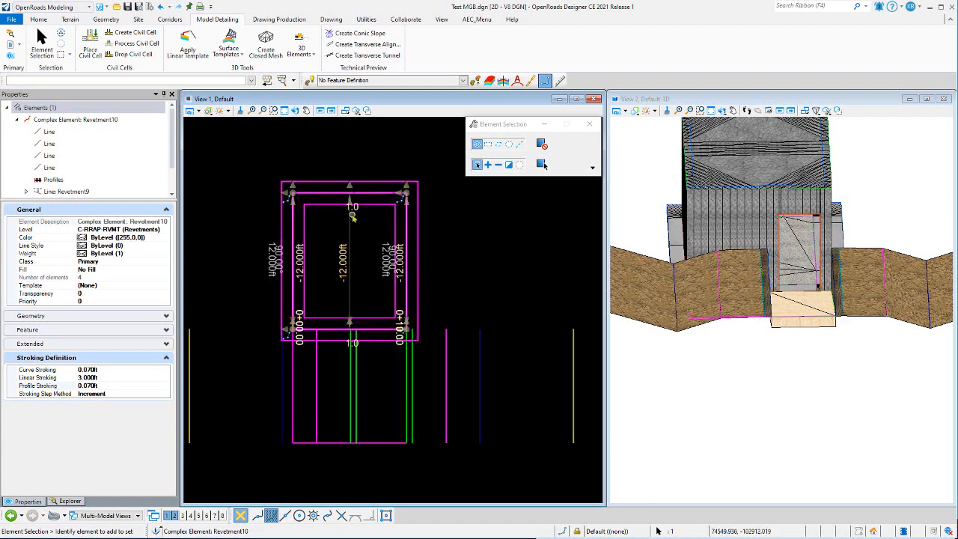
{"action": "left_click", "coordinate": [345, 268]}
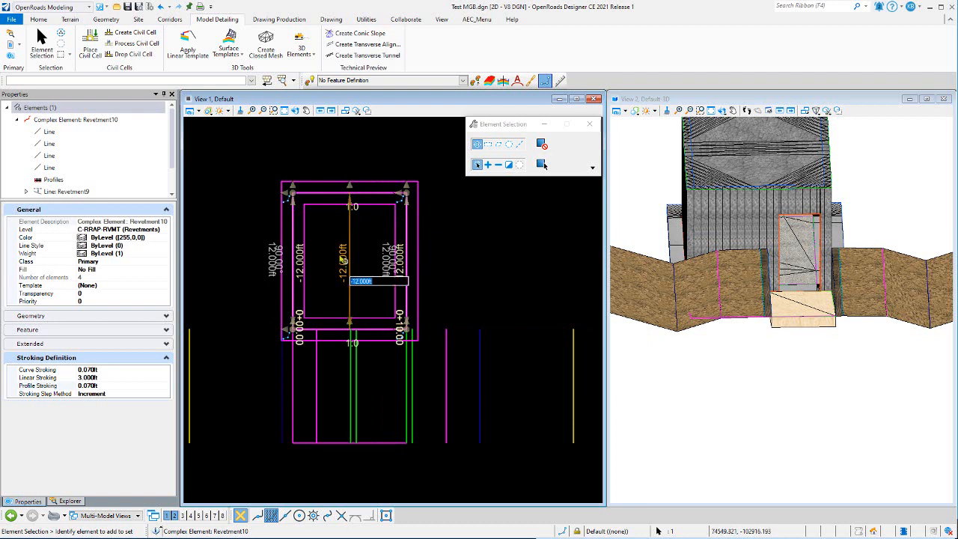
{"action": "left_click", "coordinate": [322, 221]}
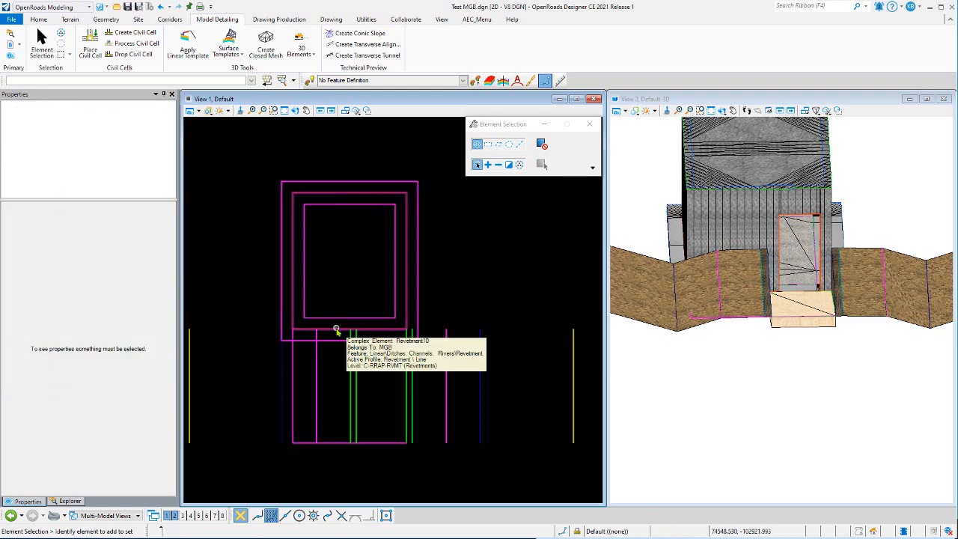
{"action": "left_click", "coordinate": [336, 330]}
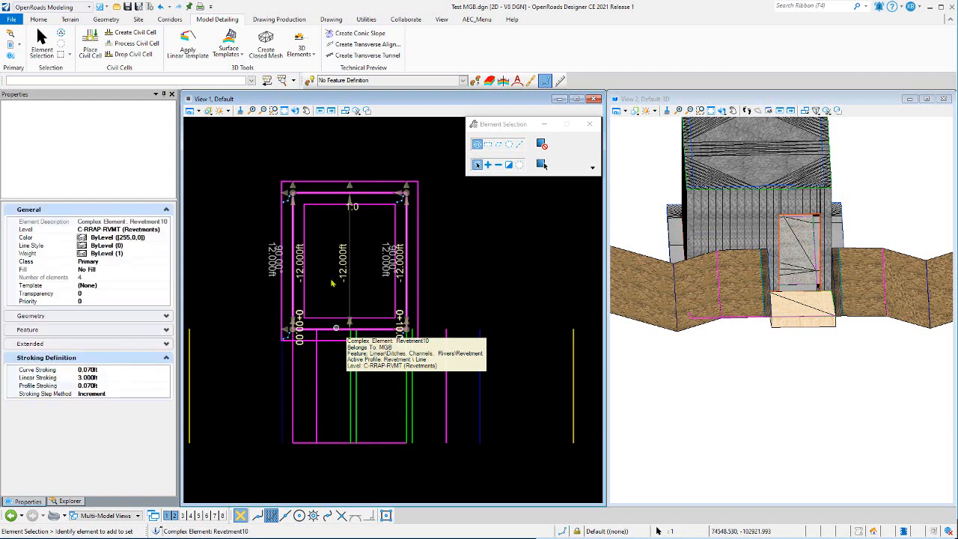
{"action": "left_click", "coordinate": [336, 292]}
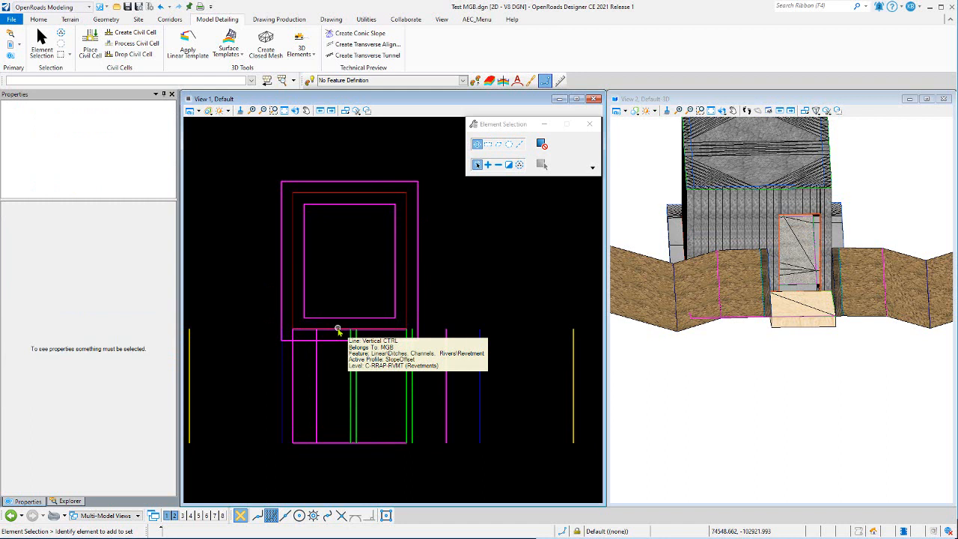
- Select the Vertical CTRL line along the door-side wall and examine its Vertical Offset property
{"action": "left_click", "coordinate": [338, 331]}
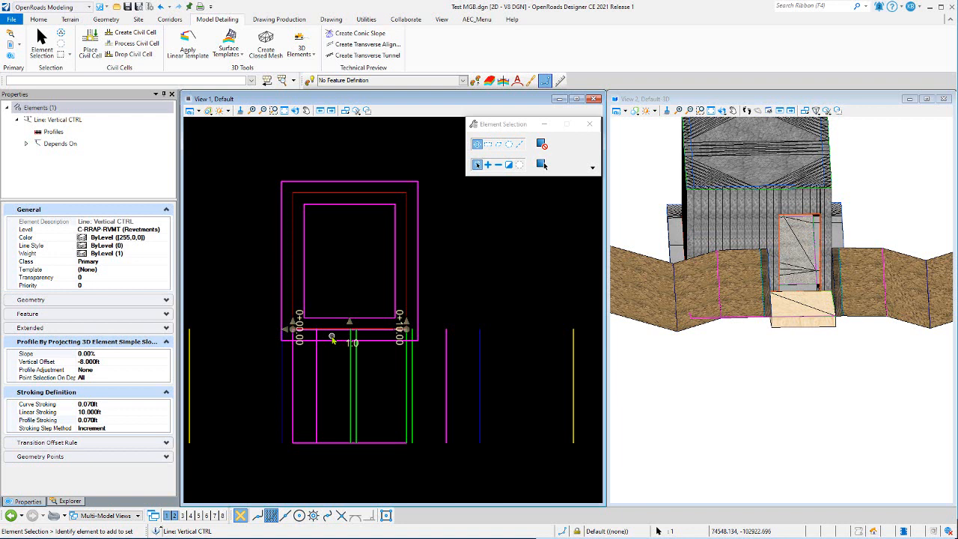
{"action": "left_click", "coordinate": [113, 361]}
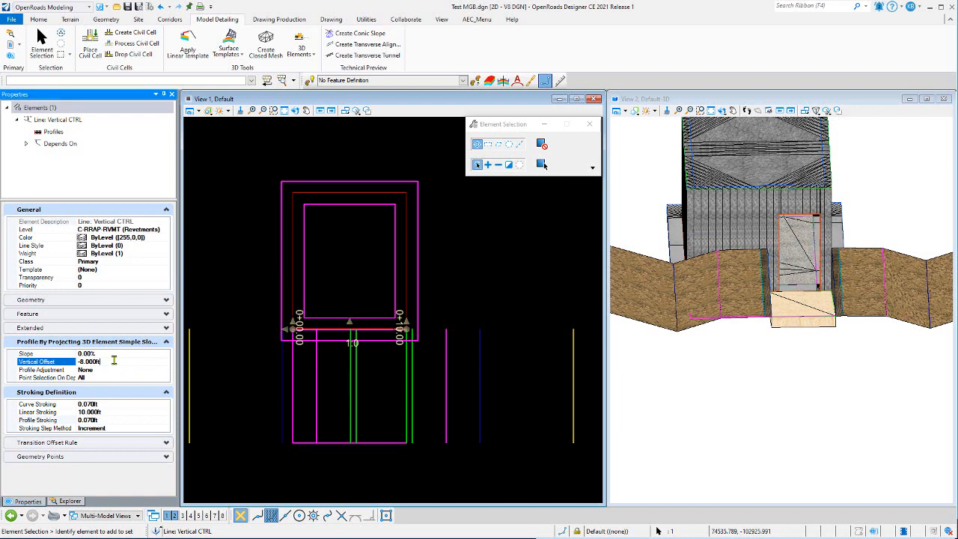
{"action": "left_click", "coordinate": [335, 252]}
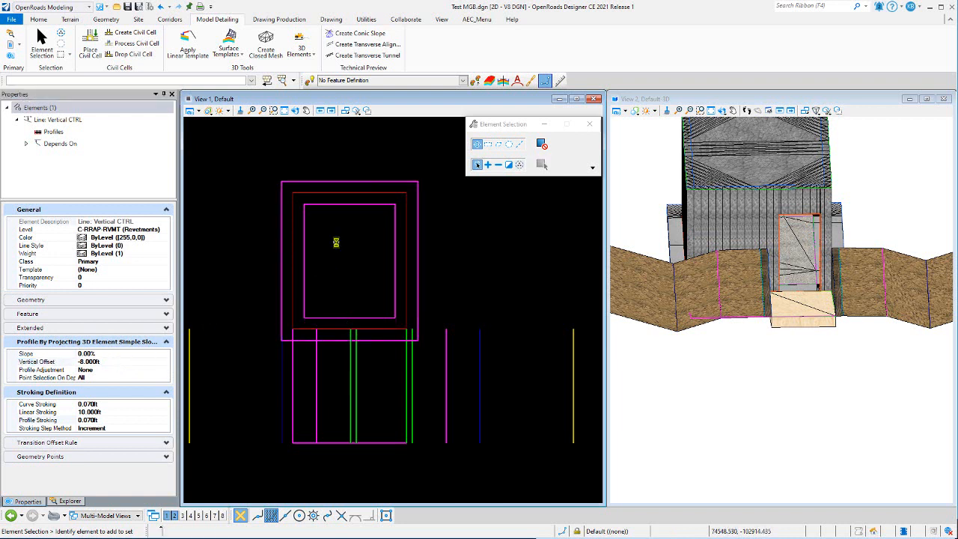
- Select the Slope CTRL line at the outer end of the ramp and examine its Slope and offset dimensions
{"action": "scroll", "coordinate": [369, 274], "scroll_direction": "down", "scroll_amount": 1}
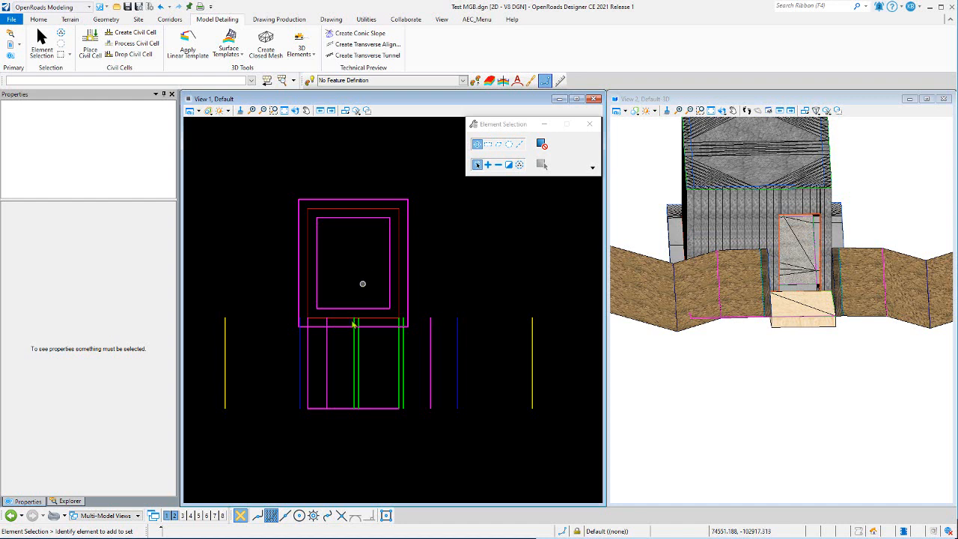
{"action": "left_click", "coordinate": [339, 410]}
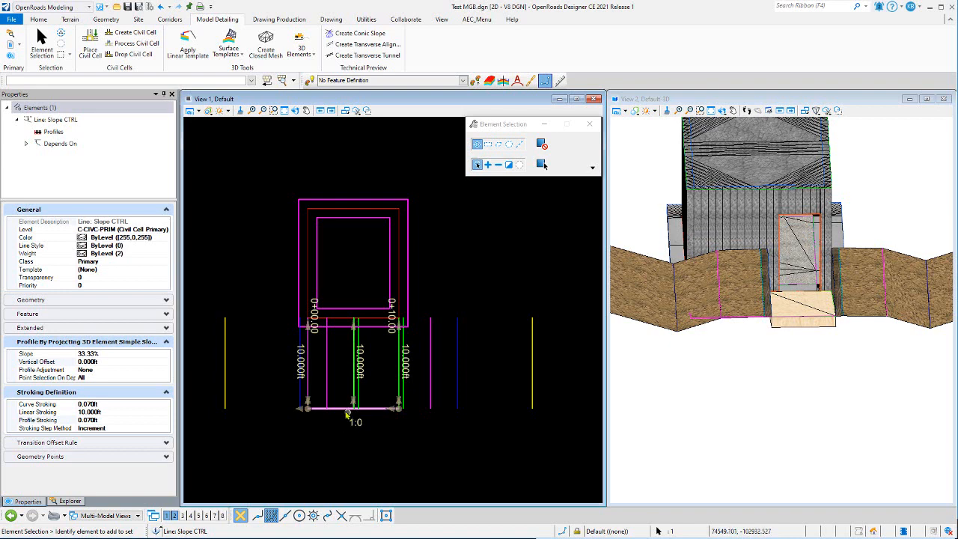
{"action": "left_click", "coordinate": [340, 429]}
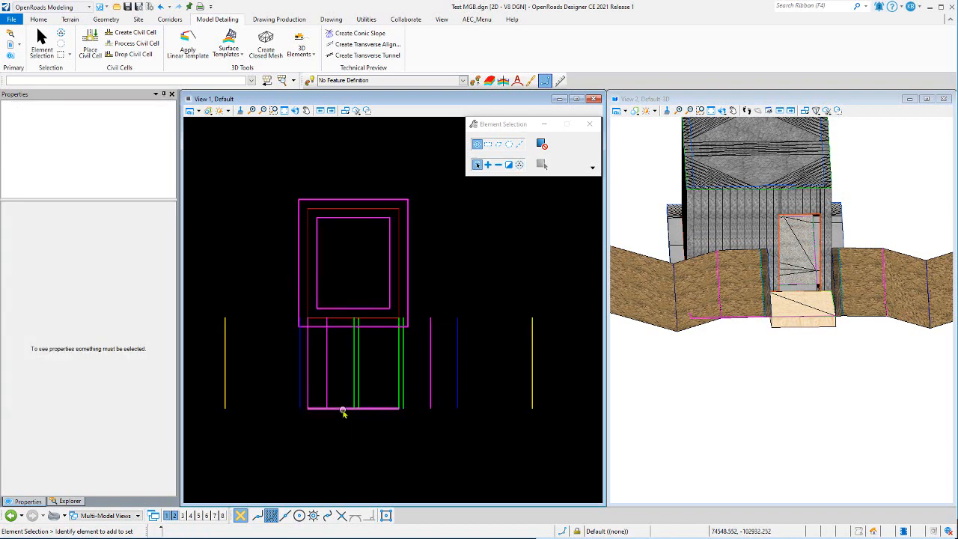
{"action": "left_click", "coordinate": [343, 412]}
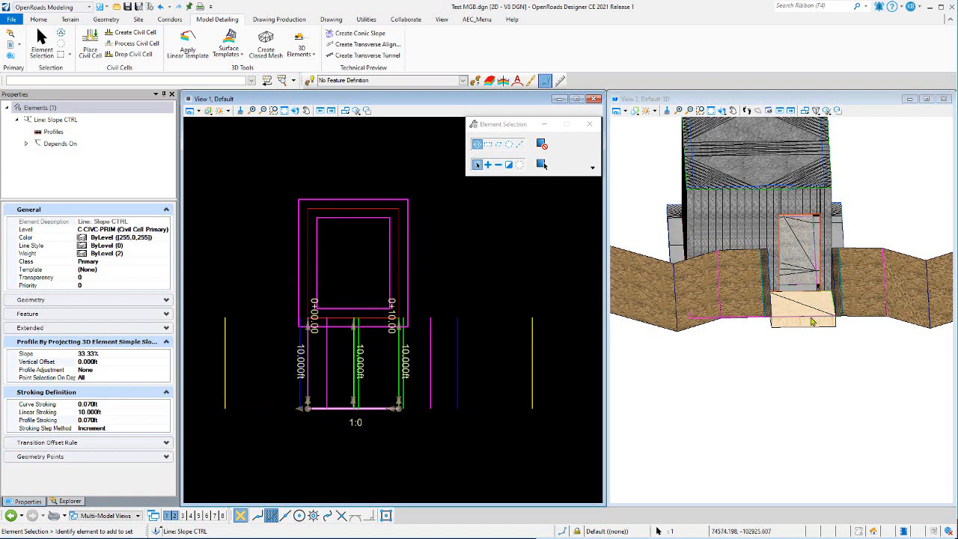
- Rotate the 3D model to examine the ramp and side slopes from the side and from the front
{"action": "left_click", "coordinate": [733, 111]}
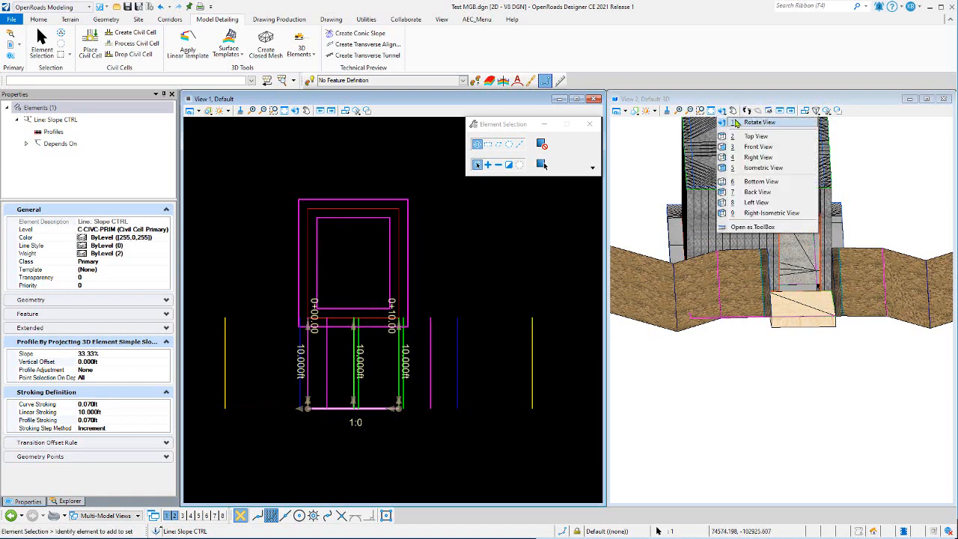
{"action": "left_click", "coordinate": [738, 123]}
{"action": "left_click", "coordinate": [781, 309]}
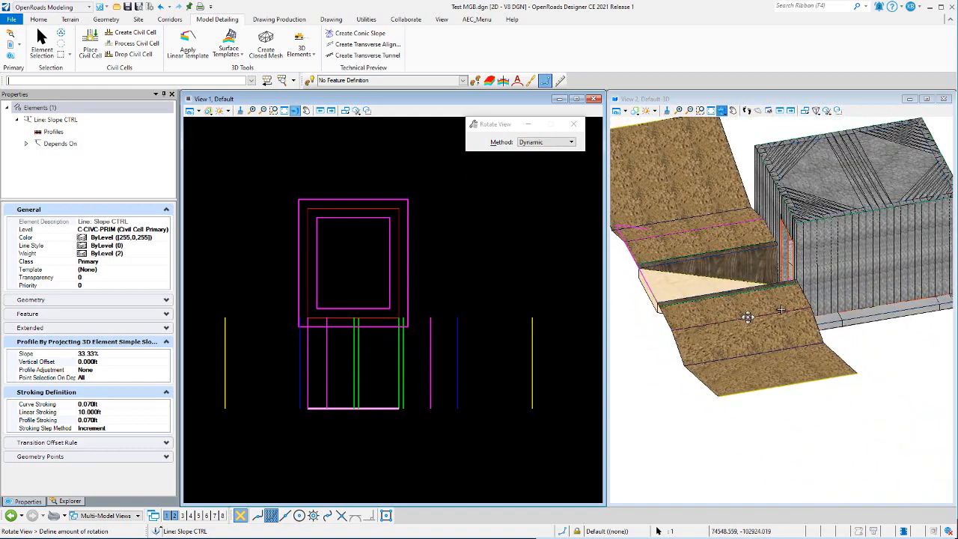
{"action": "left_click", "coordinate": [770, 318]}
{"action": "right_click", "coordinate": [877, 325]}
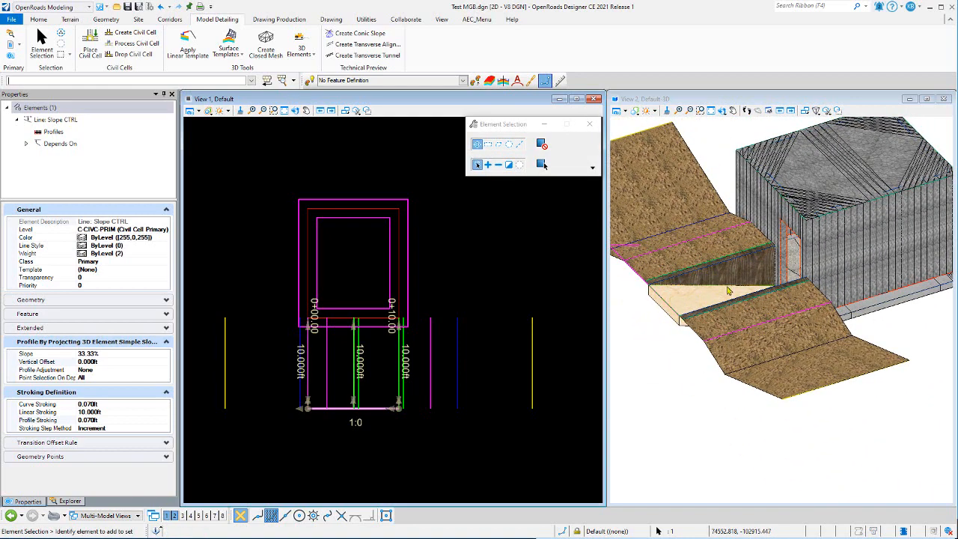
{"action": "left_click", "coordinate": [450, 257]}
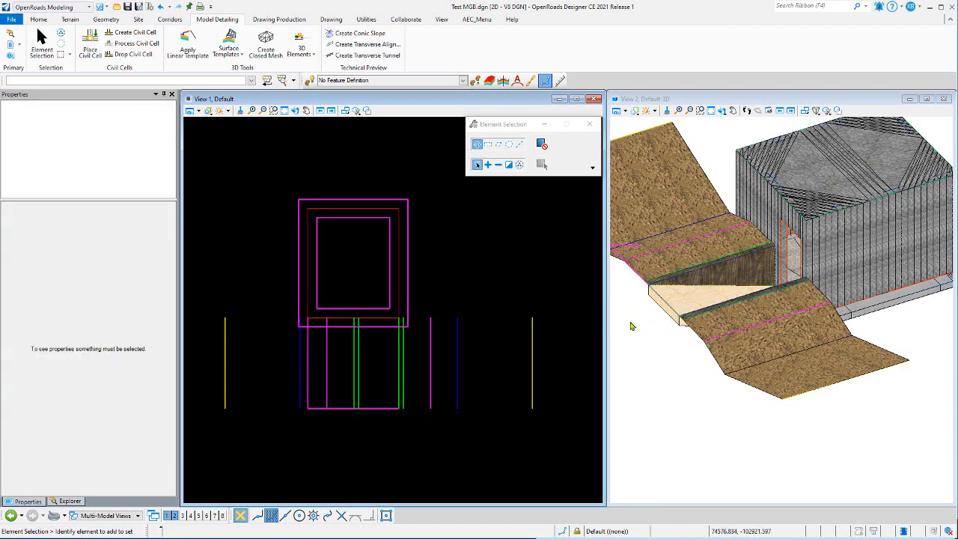
{"action": "left_click", "coordinate": [724, 112]}
{"action": "left_click_drag", "start_coordinate": [620, 328], "coordinate": [751, 320]}
{"action": "right_click", "coordinate": [572, 369]}
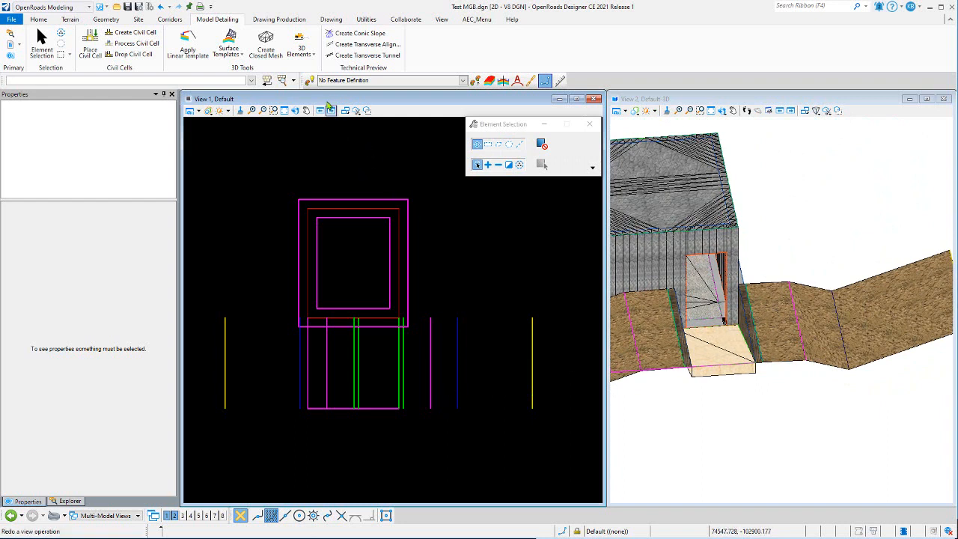
- Start Create 3D By Slope To Target with To Terrain Model, referencing the control line along the door-side wall and the active terrain model
{"action": "left_click", "coordinate": [301, 50]}
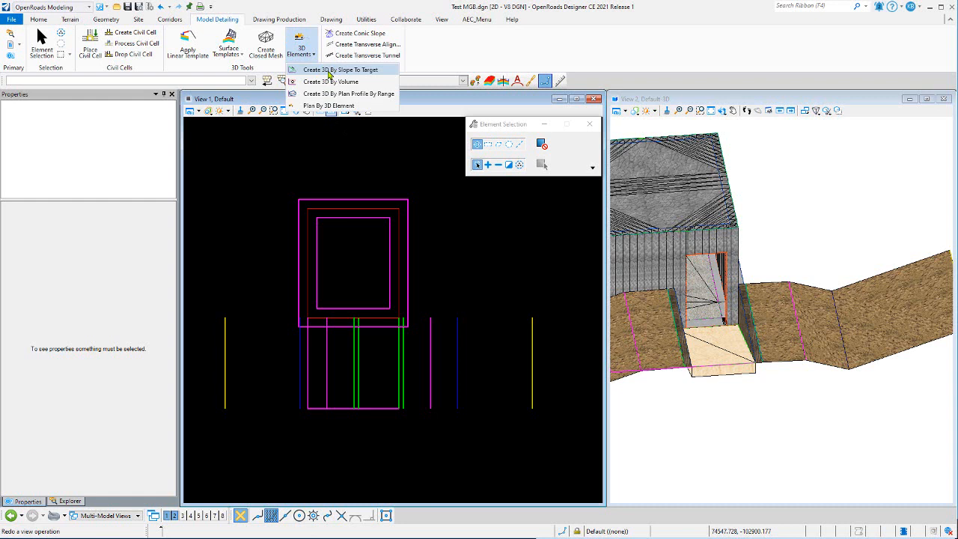
{"action": "left_click", "coordinate": [329, 71]}
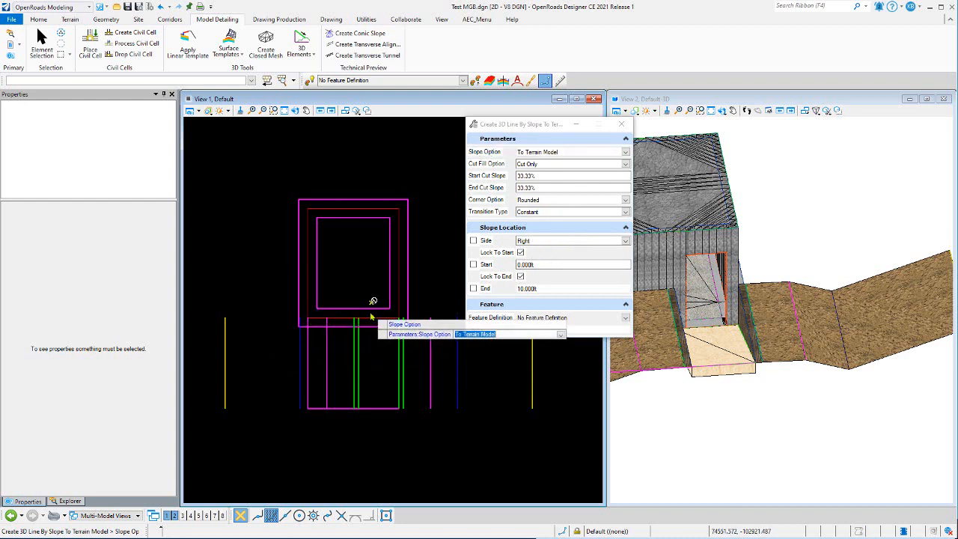
{"action": "scroll", "coordinate": [240, 325], "scroll_direction": "down", "scroll_amount": 2}
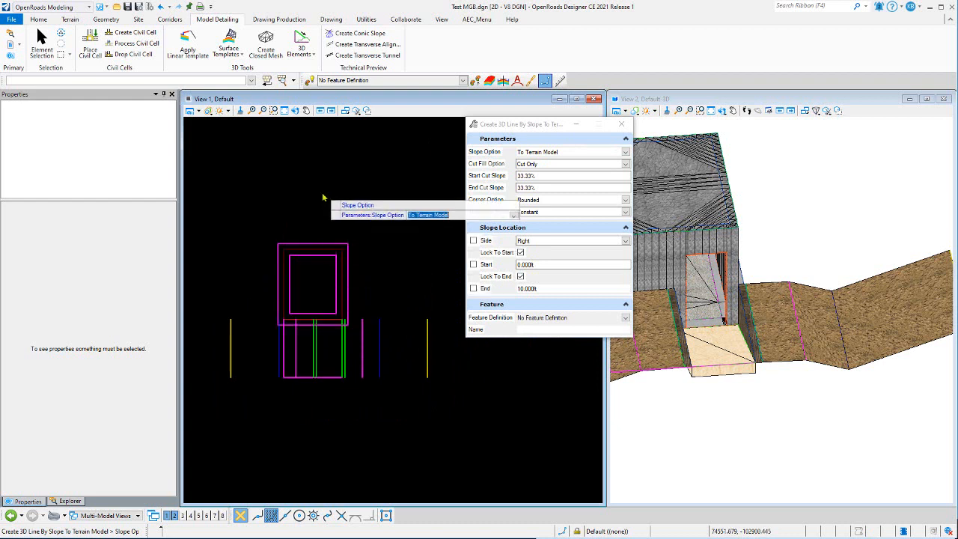
{"action": "key", "text": "Return"}
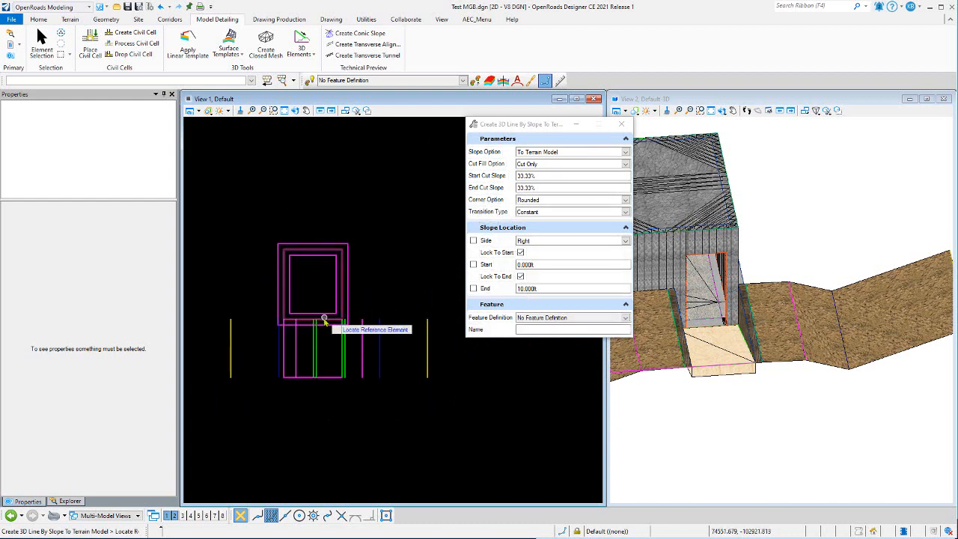
{"action": "scroll", "coordinate": [322, 325], "scroll_direction": "up", "scroll_amount": 3}
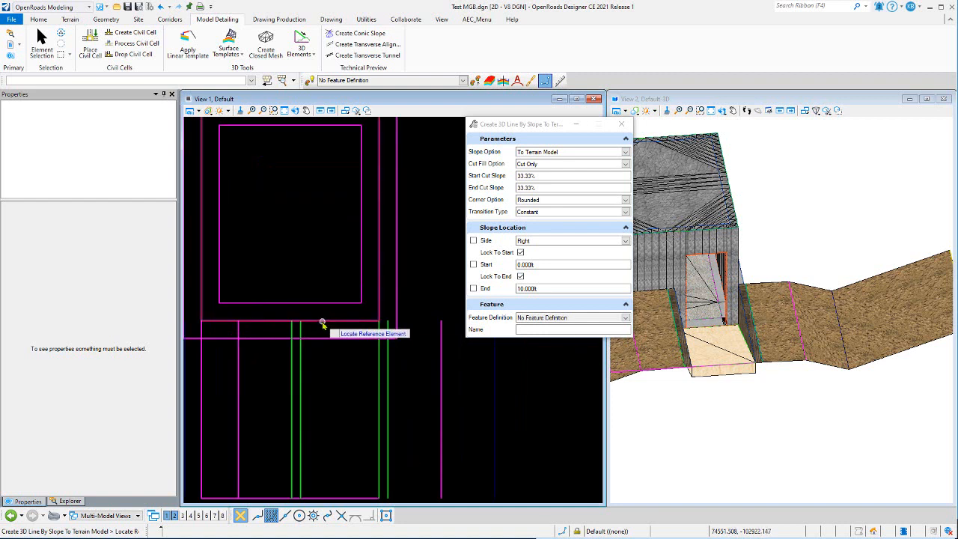
{"action": "mouse_move", "coordinate": [323, 325]}
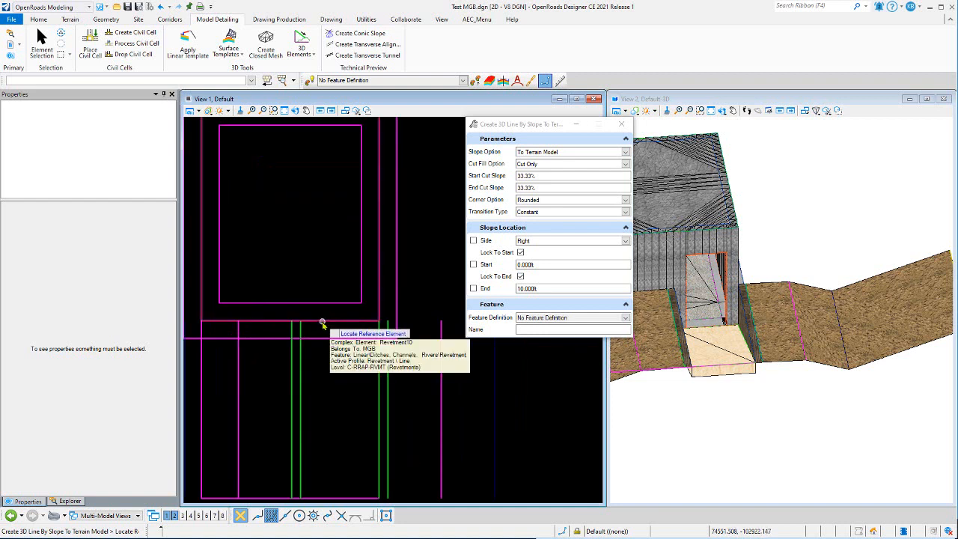
{"action": "right_click", "coordinate": [323, 325]}
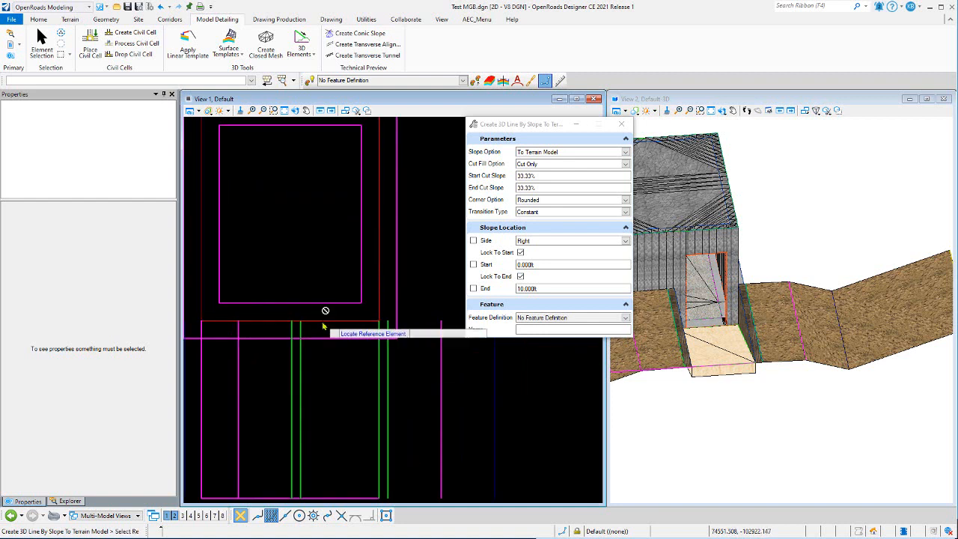
{"action": "left_click", "coordinate": [325, 320]}
{"action": "scroll", "coordinate": [326, 318], "scroll_direction": "down", "scroll_amount": 2}
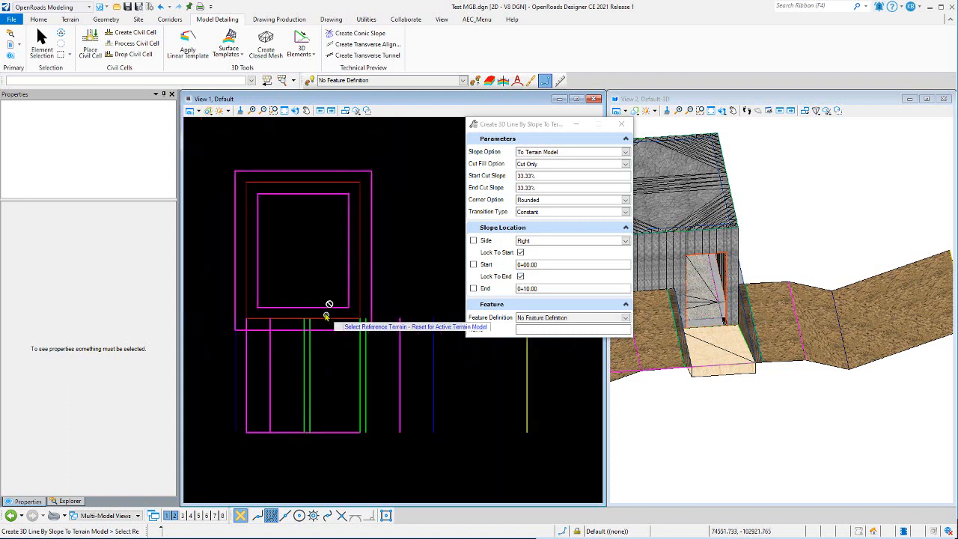
{"action": "right_click", "coordinate": [296, 265]}
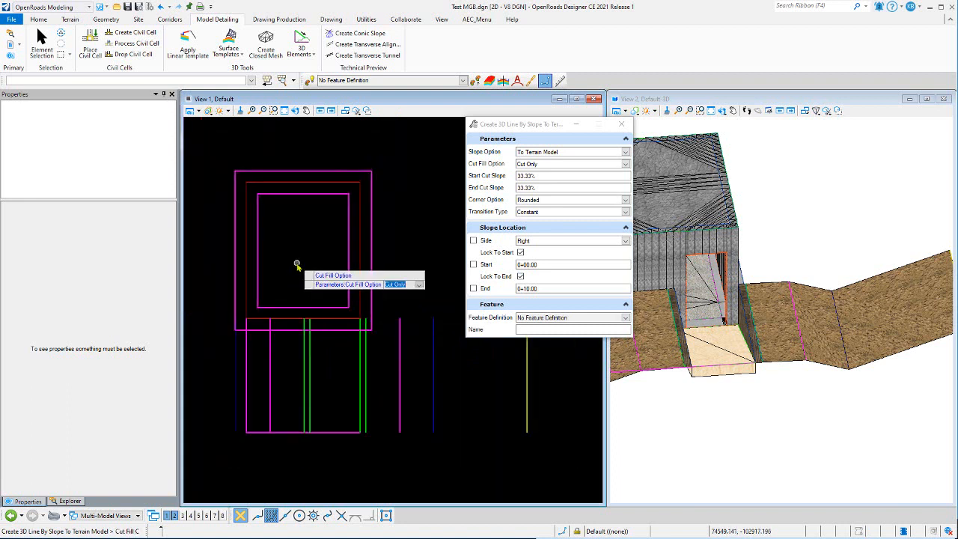
- Create the Cut Only 33.33% slope line on the Right side over the reference line's full length, from 0+00.00 to 0+10.00
{"action": "left_click", "coordinate": [297, 264]}
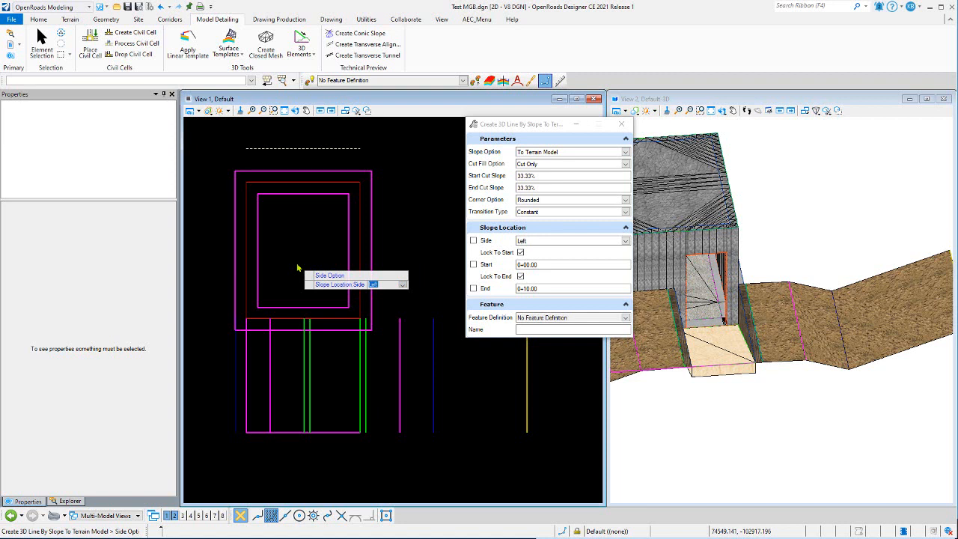
{"action": "scroll", "coordinate": [320, 271], "scroll_direction": "down", "scroll_amount": 1}
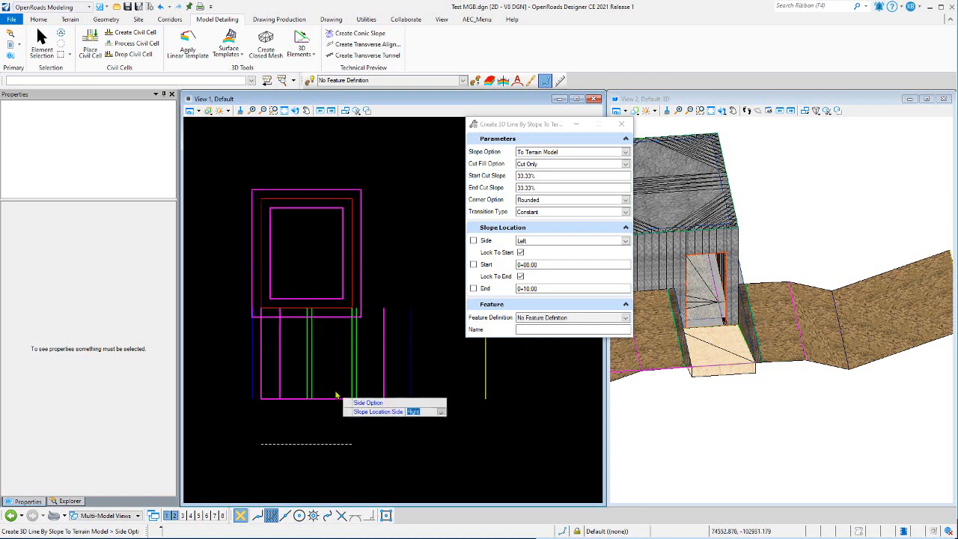
{"action": "left_click", "coordinate": [367, 434]}
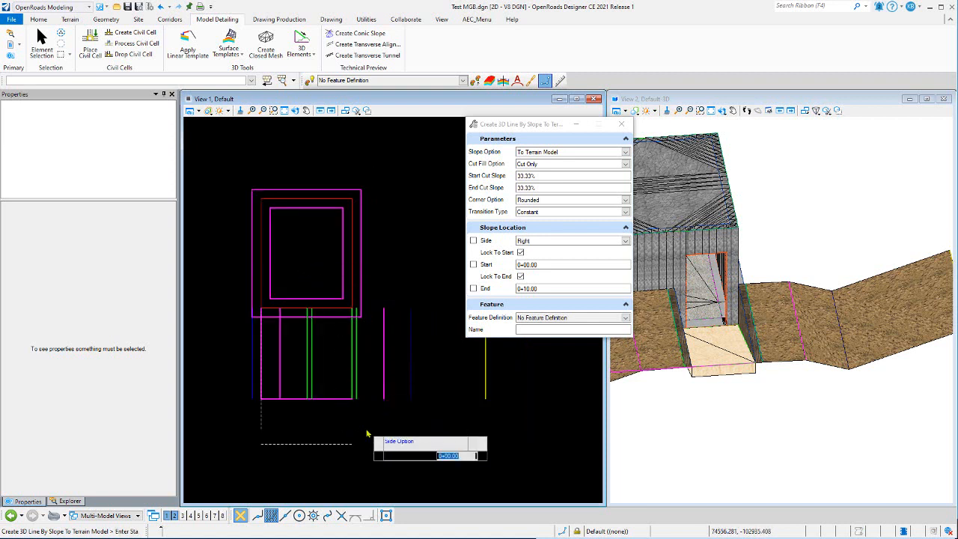
{"action": "left_click", "coordinate": [367, 434]}
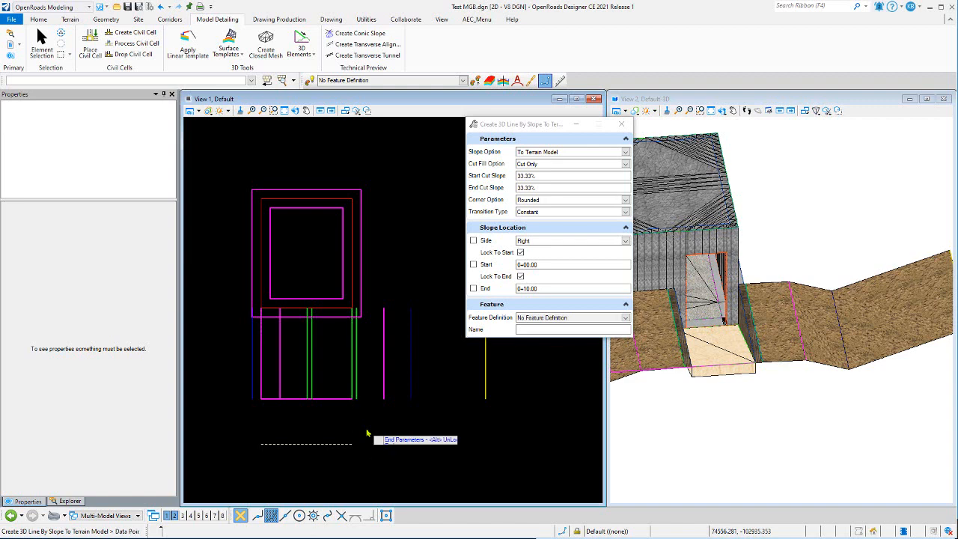
{"action": "left_click", "coordinate": [367, 433]}
{"action": "left_click", "coordinate": [367, 434]}
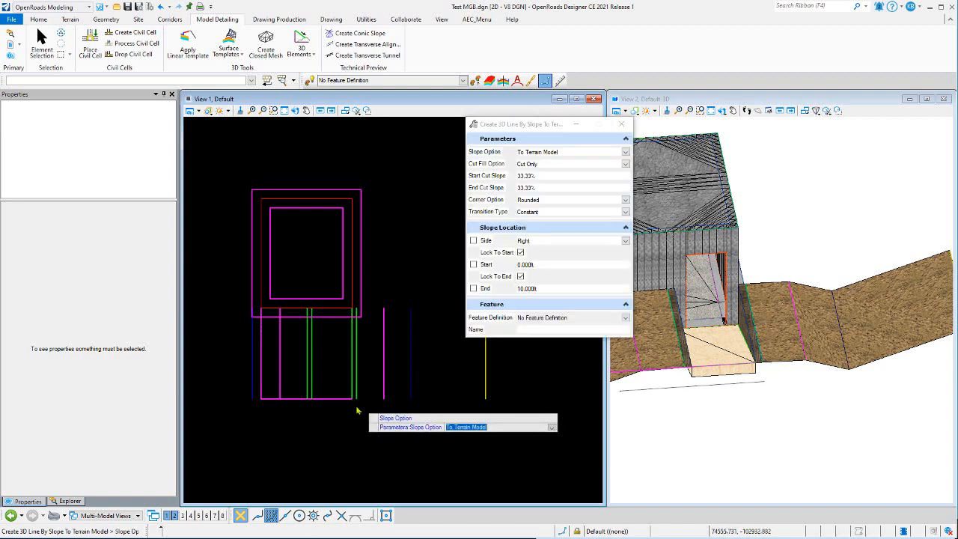
- Project the new 3D slope line into the plan with Plan By 3D Element, without a feature definition
{"action": "scroll", "coordinate": [749, 404], "scroll_direction": "down", "scroll_amount": 2}
{"action": "scroll", "coordinate": [696, 400], "scroll_direction": "up", "scroll_amount": 3}
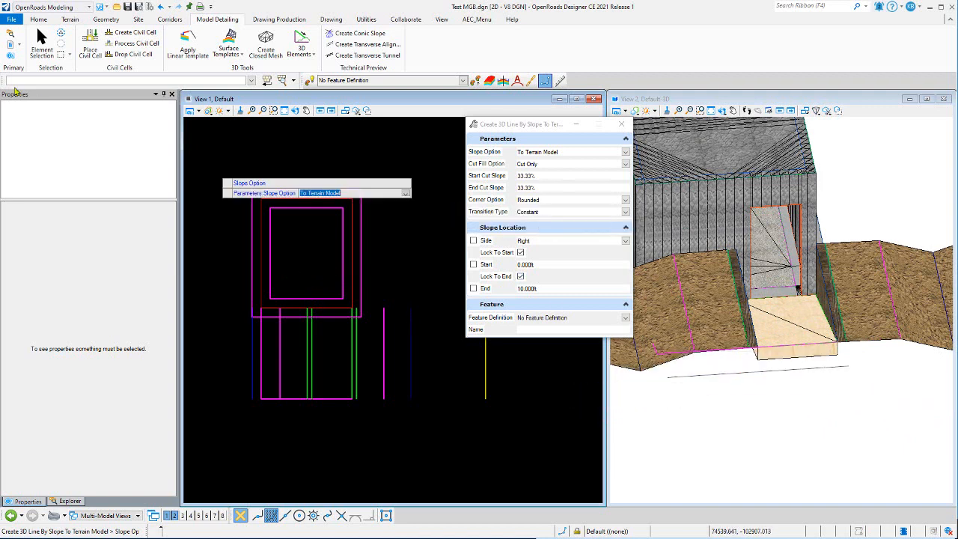
{"action": "left_click", "coordinate": [41, 41]}
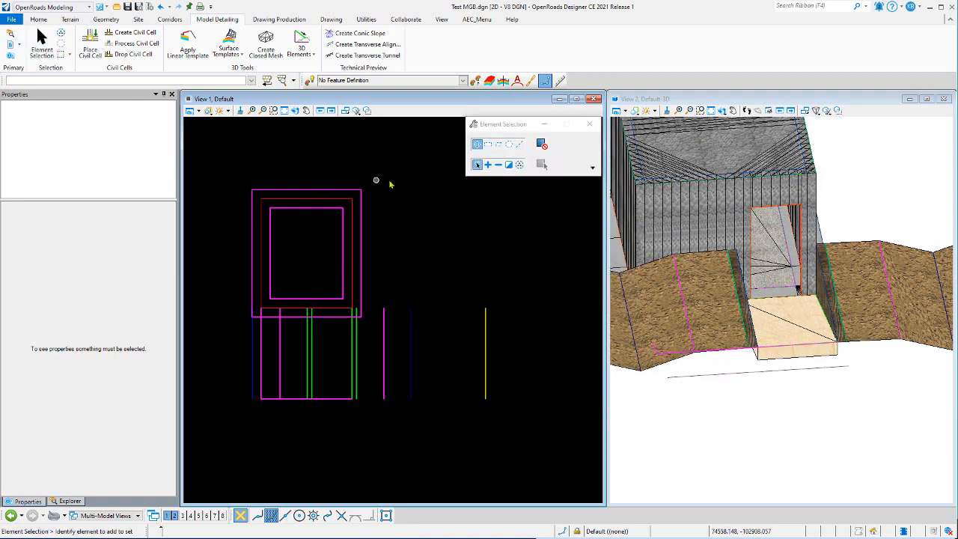
{"action": "left_click", "coordinate": [313, 57]}
{"action": "left_click", "coordinate": [341, 105]}
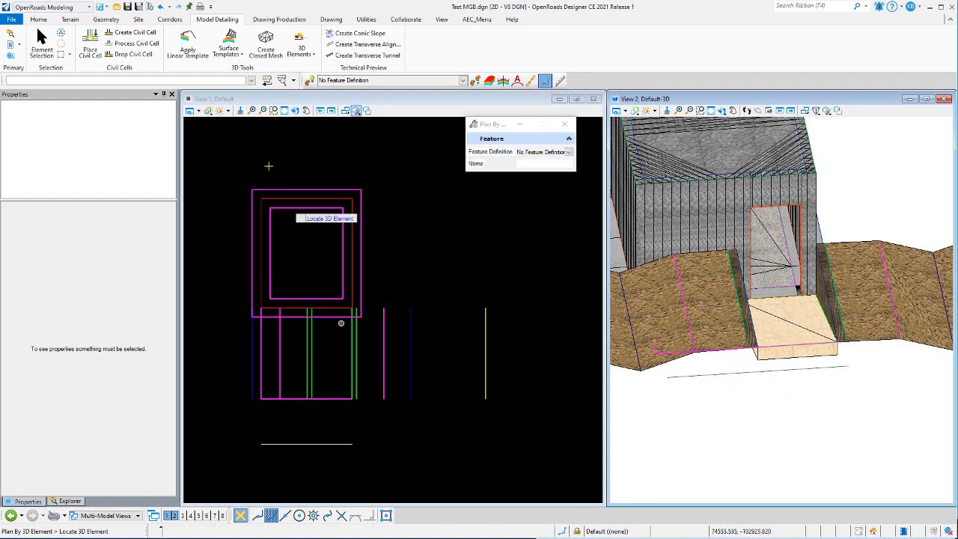
{"action": "left_click", "coordinate": [42, 41]}
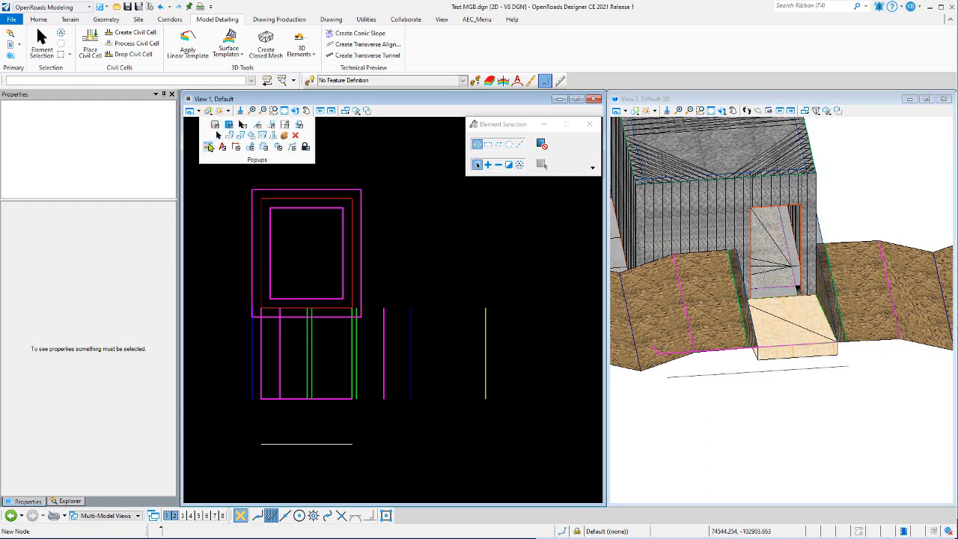
- Measure the distance between points from the door-side wall corner to the near end of the projected slope line
{"action": "left_click", "coordinate": [182, 142]}
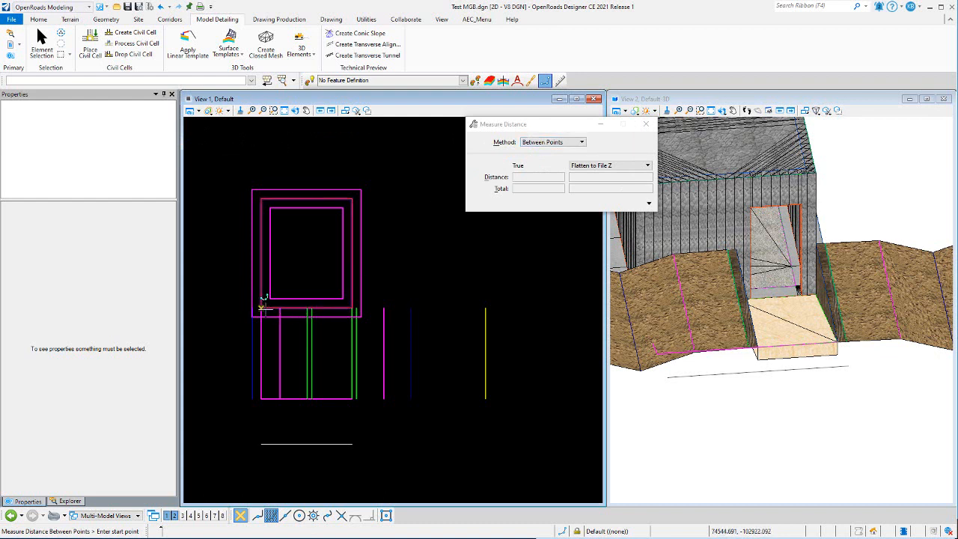
{"action": "left_click", "coordinate": [275, 317]}
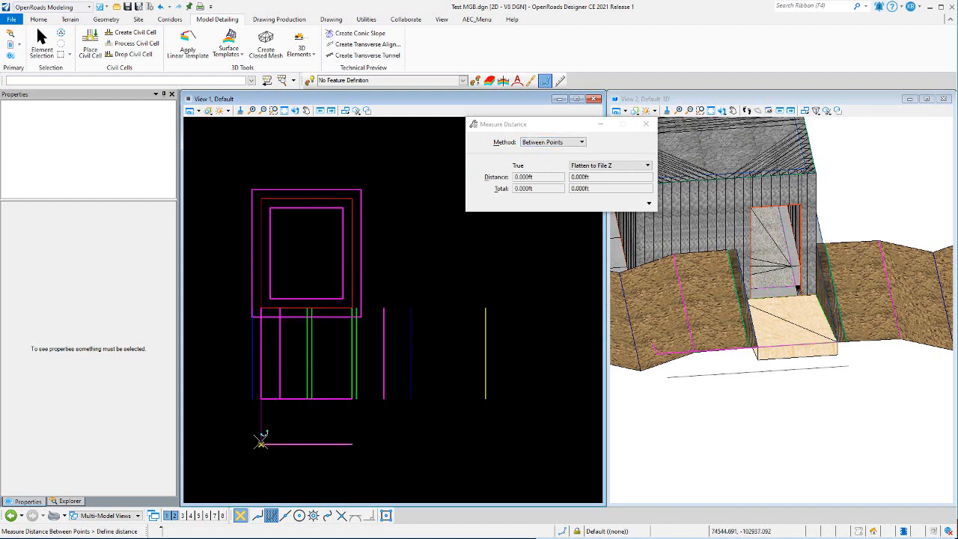
{"action": "left_click", "coordinate": [262, 443]}
{"action": "right_click", "coordinate": [388, 301]}
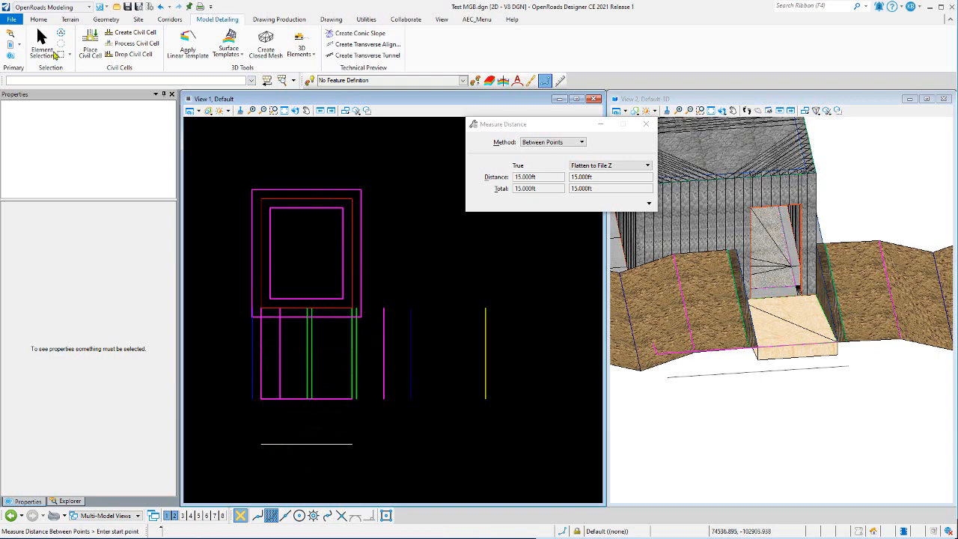
{"action": "left_click", "coordinate": [53, 53]}
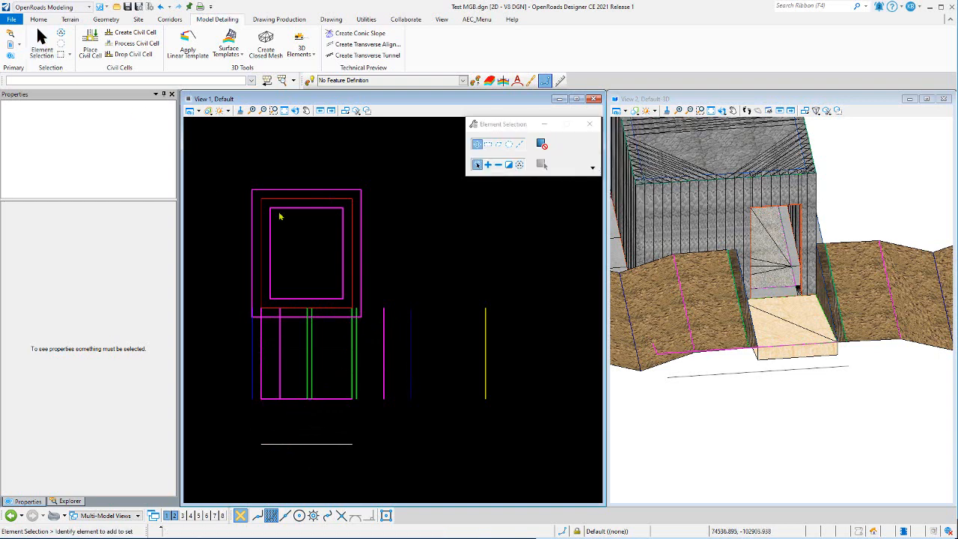
- Set the offset of the Slope CTRL line at the ramp's outer end to 15 ft from the door-side wall
{"action": "left_click", "coordinate": [322, 400]}
{"action": "left_click", "coordinate": [315, 356]}
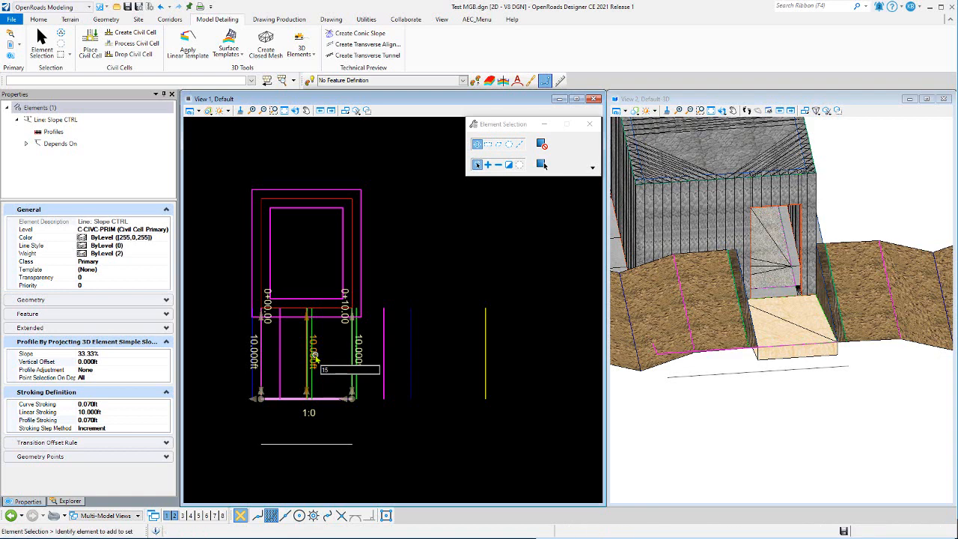
{"action": "key", "text": "Return"}
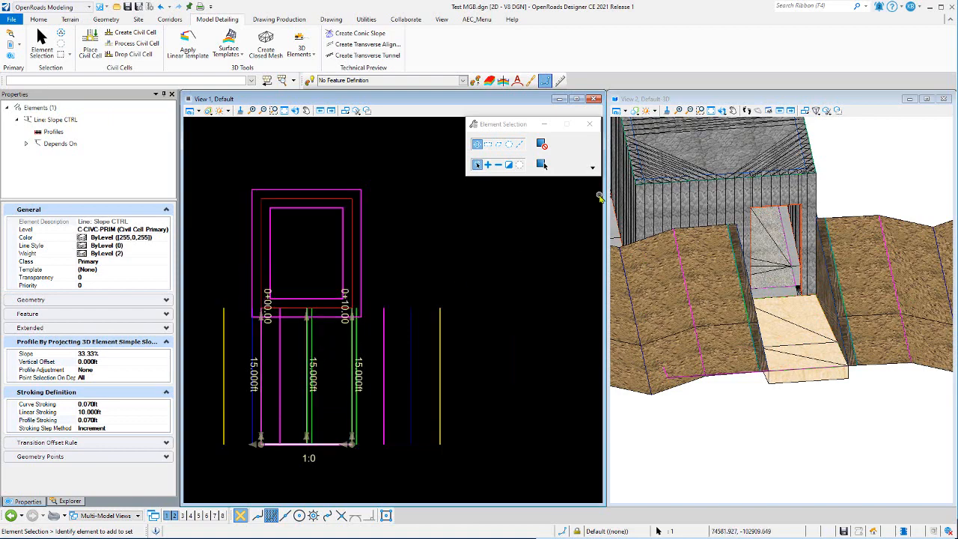
{"action": "left_click", "coordinate": [721, 112]}
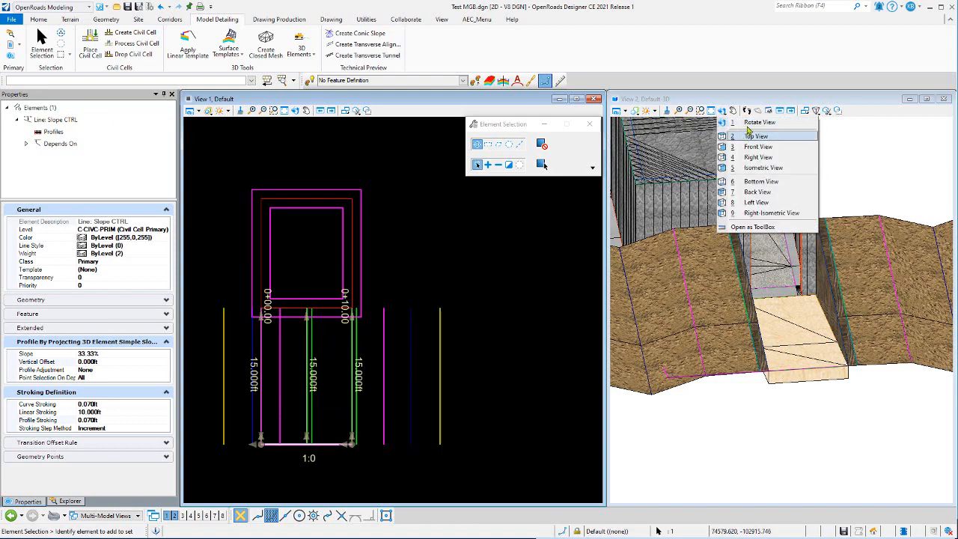
{"action": "left_click", "coordinate": [749, 122]}
{"action": "left_click", "coordinate": [873, 284]}
{"action": "left_click", "coordinate": [805, 302]}
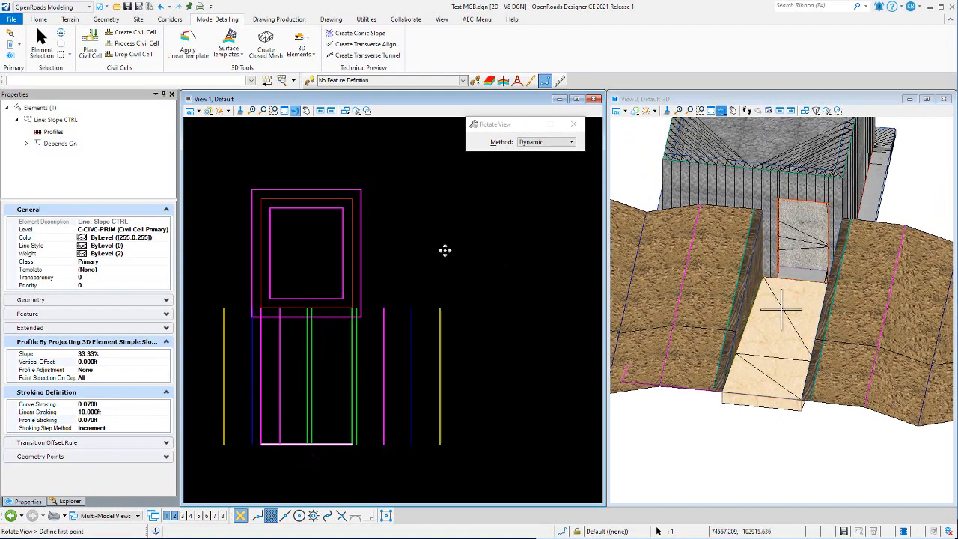
{"action": "right_click", "coordinate": [445, 253]}
- Select the bottom inside lines of the right and left ramp walls in plan and examine the left line's offset dimensions
{"action": "left_click", "coordinate": [342, 357]}
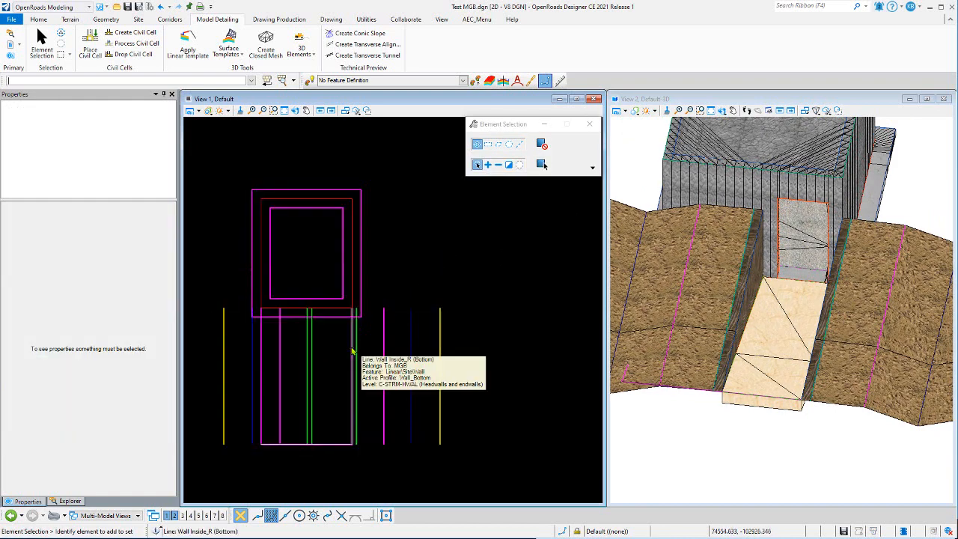
{"action": "left_click", "coordinate": [351, 348]}
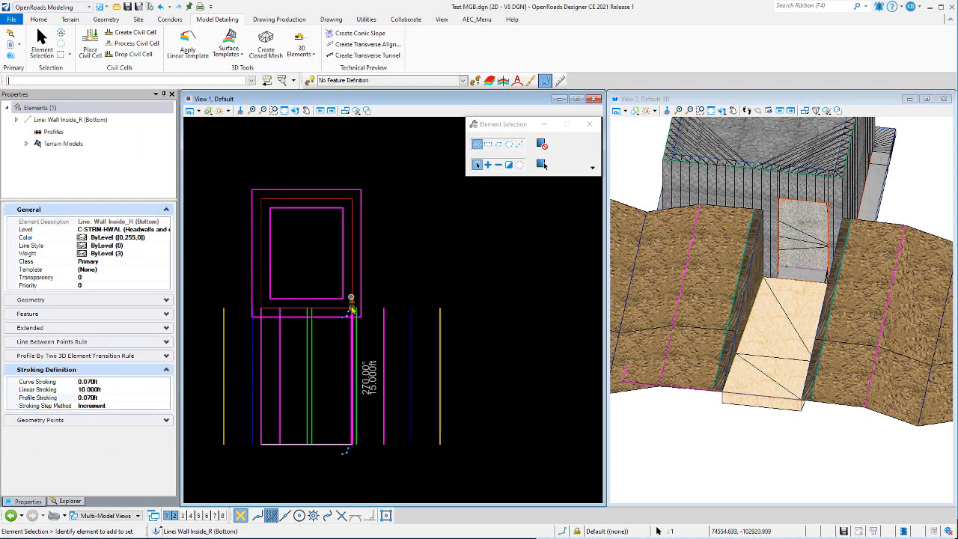
{"action": "left_click", "coordinate": [369, 262]}
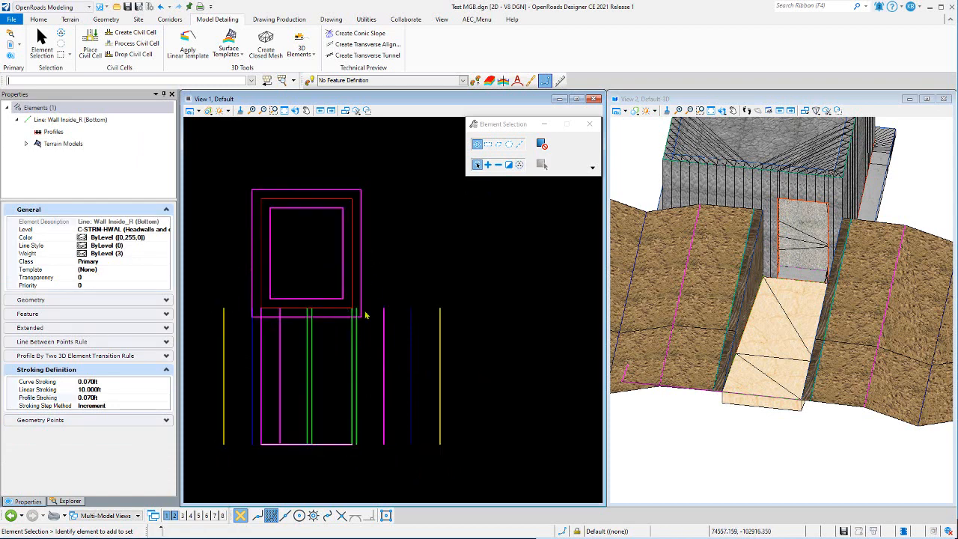
{"action": "left_click", "coordinate": [314, 346]}
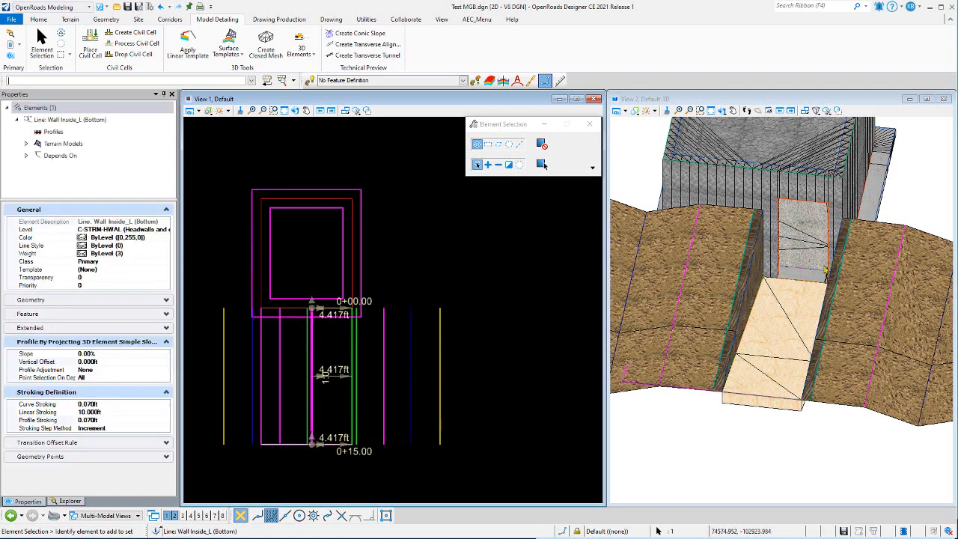
{"action": "left_click", "coordinate": [336, 370]}
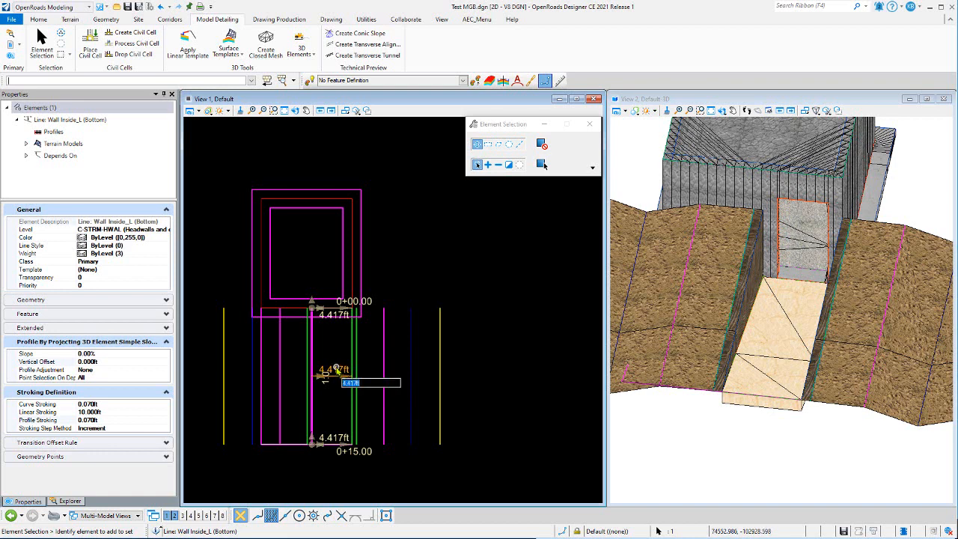
{"action": "left_click", "coordinate": [398, 190]}
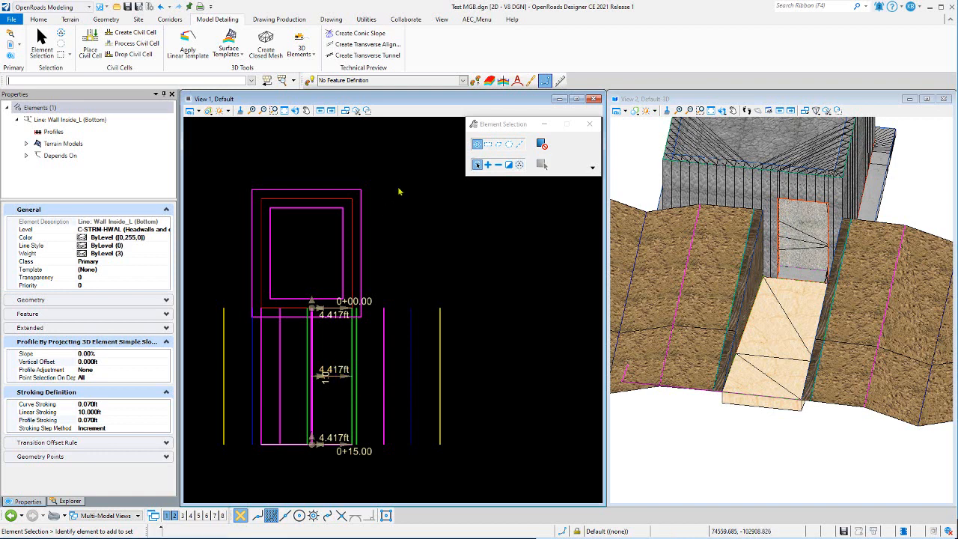
- Turn on the display of Constructions in View 1
{"action": "left_click", "coordinate": [199, 111]}
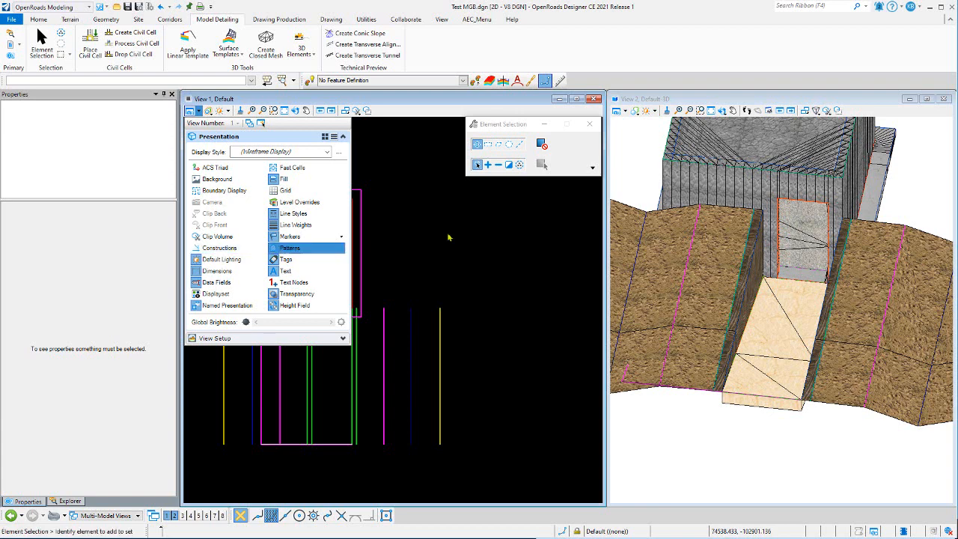
{"action": "left_click", "coordinate": [222, 252]}
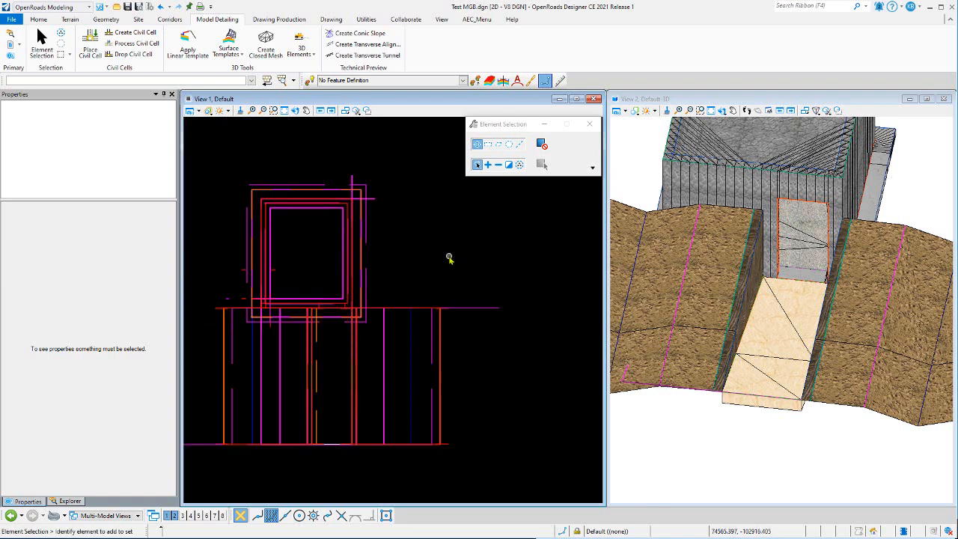
{"action": "scroll", "coordinate": [461, 285], "scroll_direction": "down", "scroll_amount": 3}
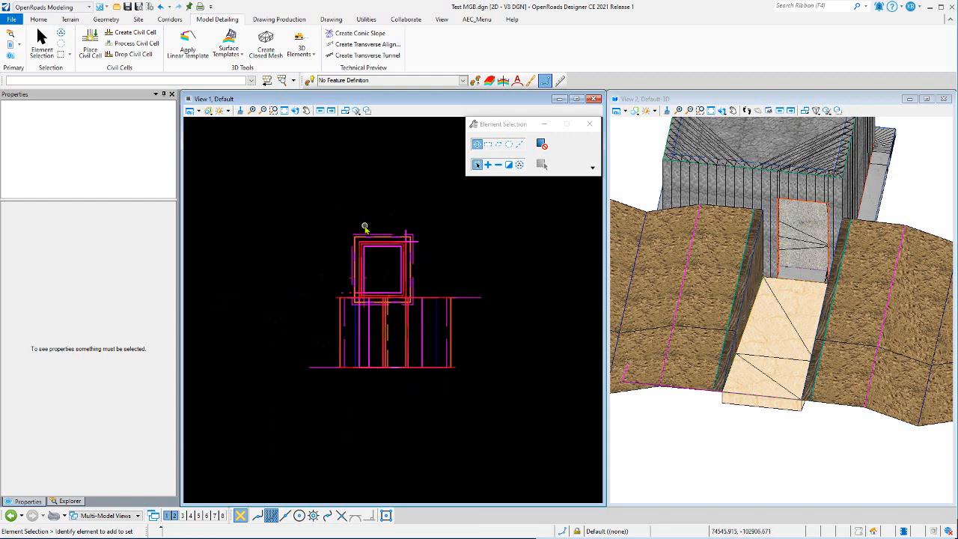
- Select the building's timber top surface in 3D and examine the roof and door side of the model
{"action": "scroll", "coordinate": [365, 224], "scroll_direction": "up", "scroll_amount": 2}
{"action": "scroll", "coordinate": [945, 181], "scroll_direction": "down", "scroll_amount": 2}
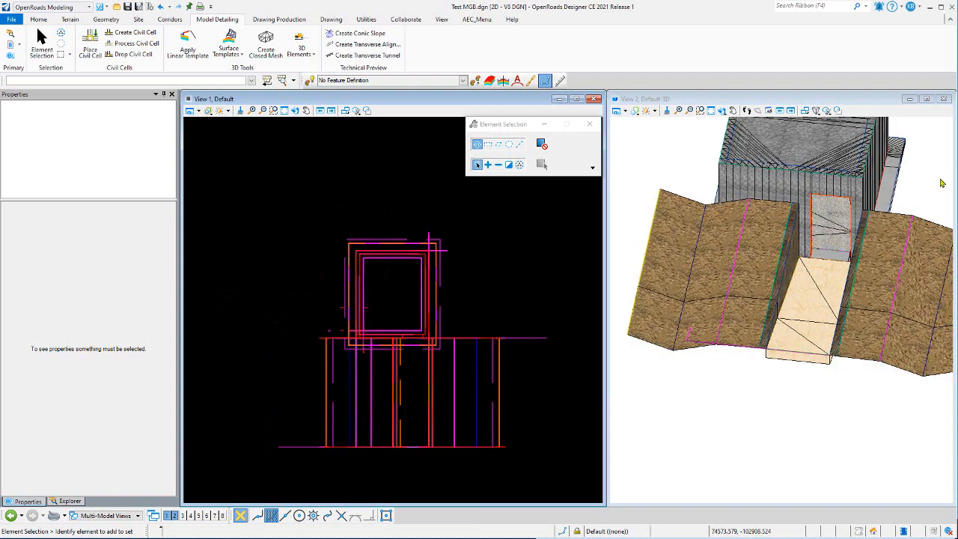
{"action": "left_click", "coordinate": [808, 149]}
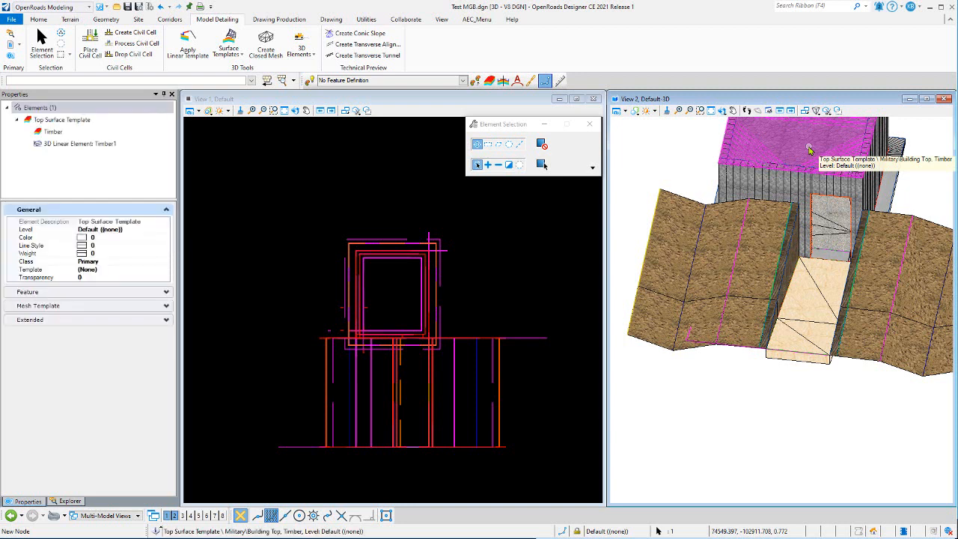
{"action": "left_click", "coordinate": [909, 175]}
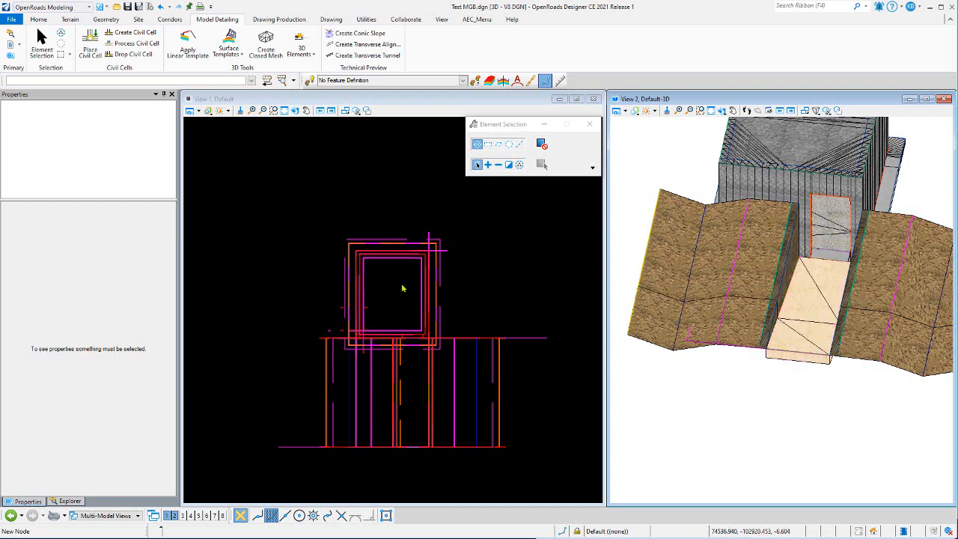
{"action": "scroll", "coordinate": [402, 289], "scroll_direction": "up", "scroll_amount": 3}
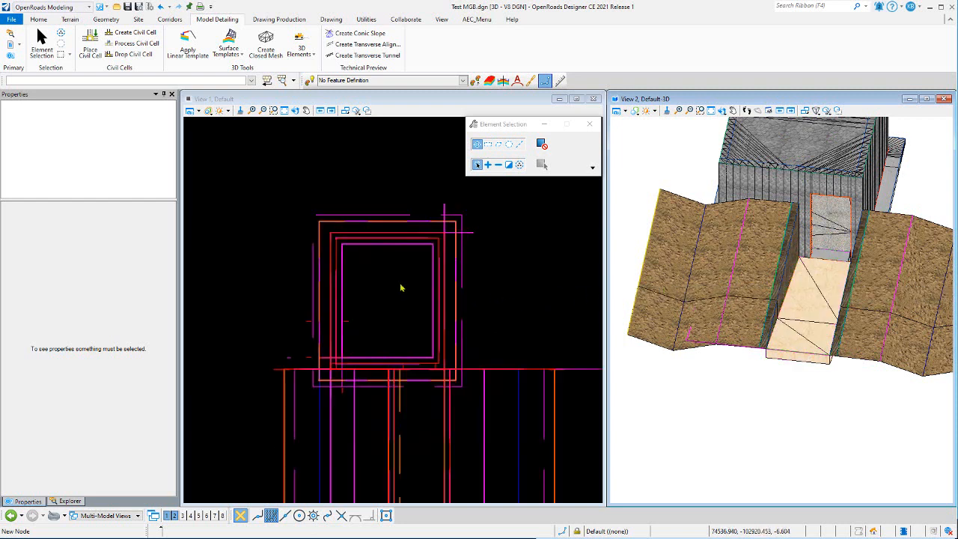
{"action": "left_click", "coordinate": [733, 110]}
{"action": "left_click", "coordinate": [738, 124]}
{"action": "left_click", "coordinate": [740, 212]}
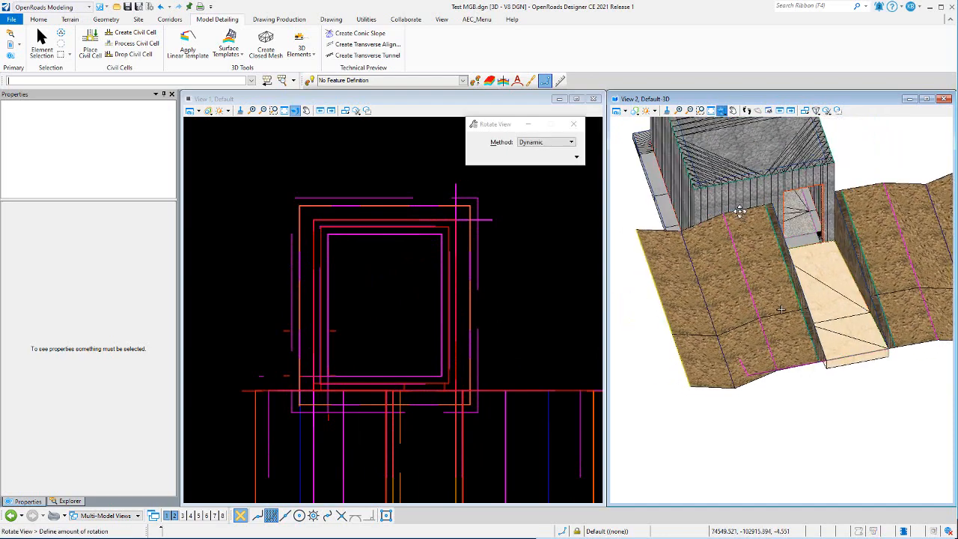
{"action": "left_click", "coordinate": [728, 200]}
{"action": "right_click", "coordinate": [879, 150]}
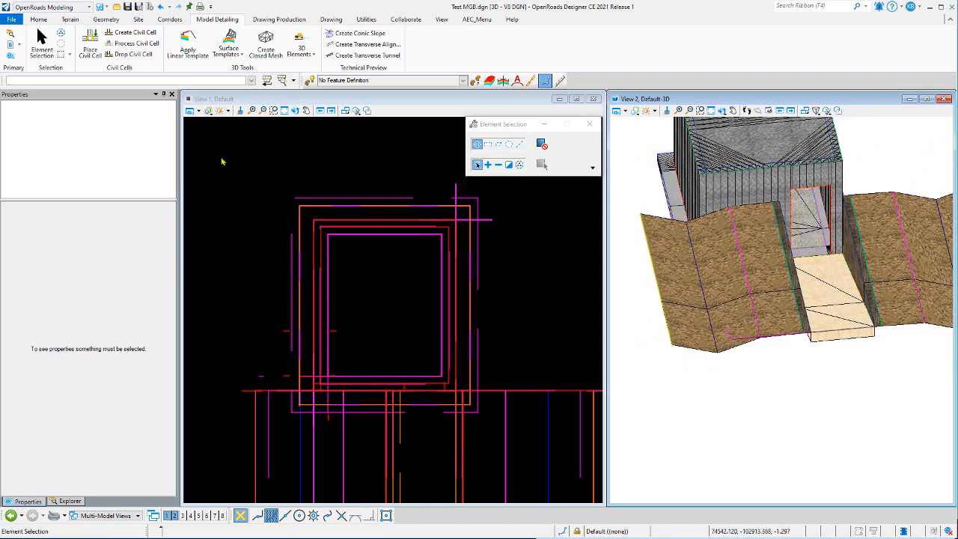
- Open the template drop of the 6" Concrete Footing linear template in plan, examine its section and close it without changes
{"action": "left_click", "coordinate": [285, 317]}
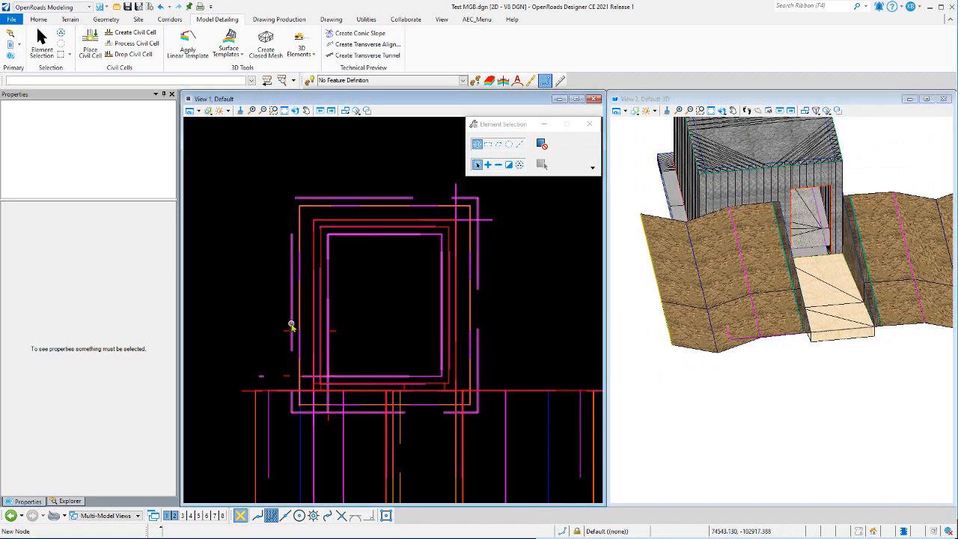
{"action": "scroll", "coordinate": [274, 386], "scroll_direction": "up", "scroll_amount": 1}
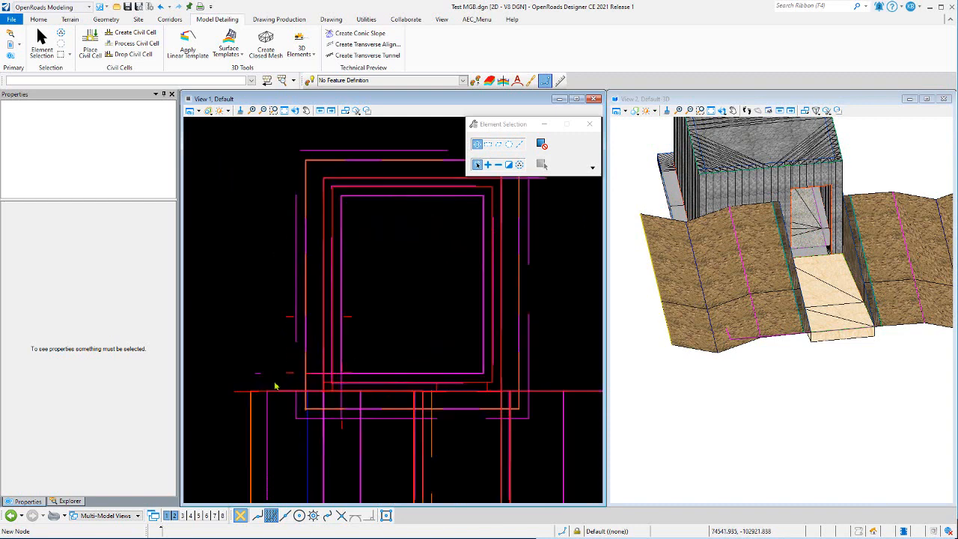
{"action": "scroll", "coordinate": [255, 372], "scroll_direction": "up", "scroll_amount": 2}
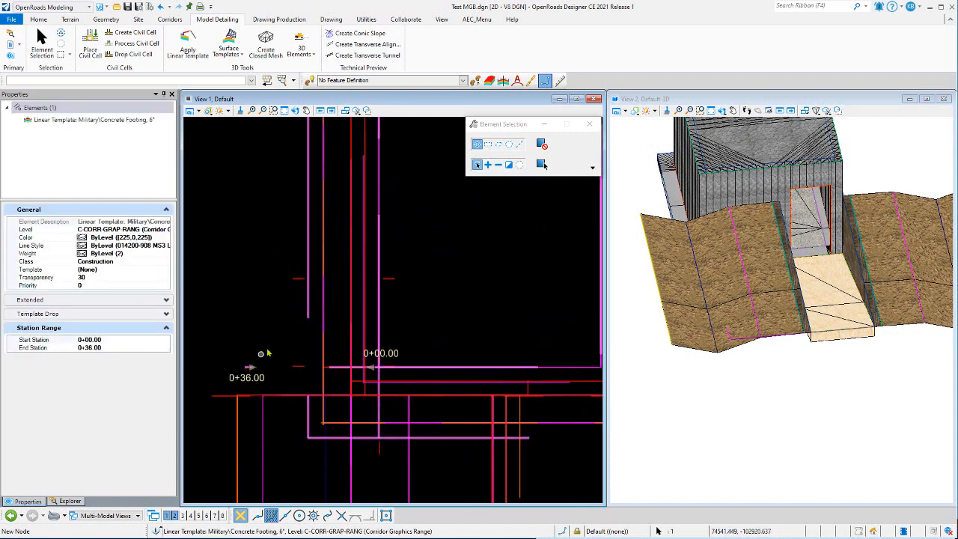
{"action": "left_click", "coordinate": [307, 310]}
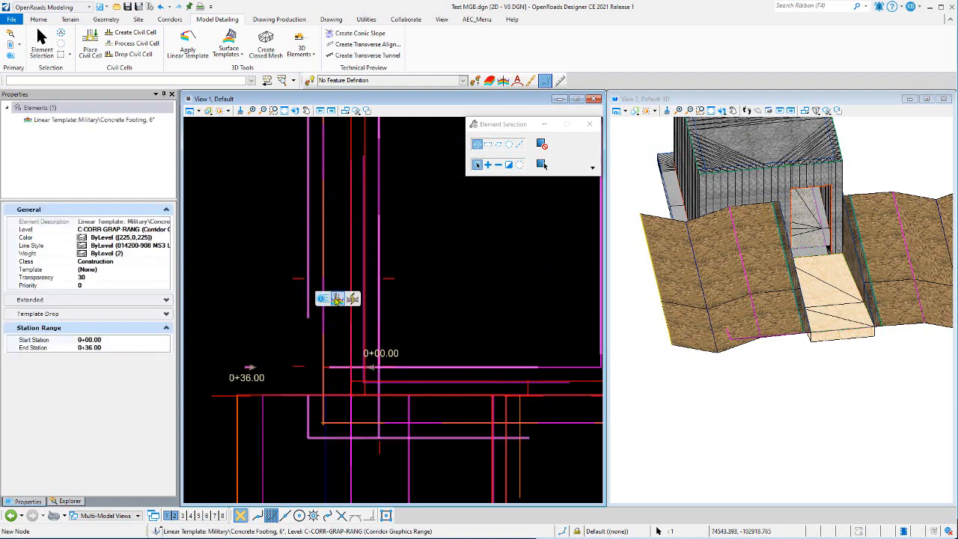
{"action": "left_click", "coordinate": [337, 300]}
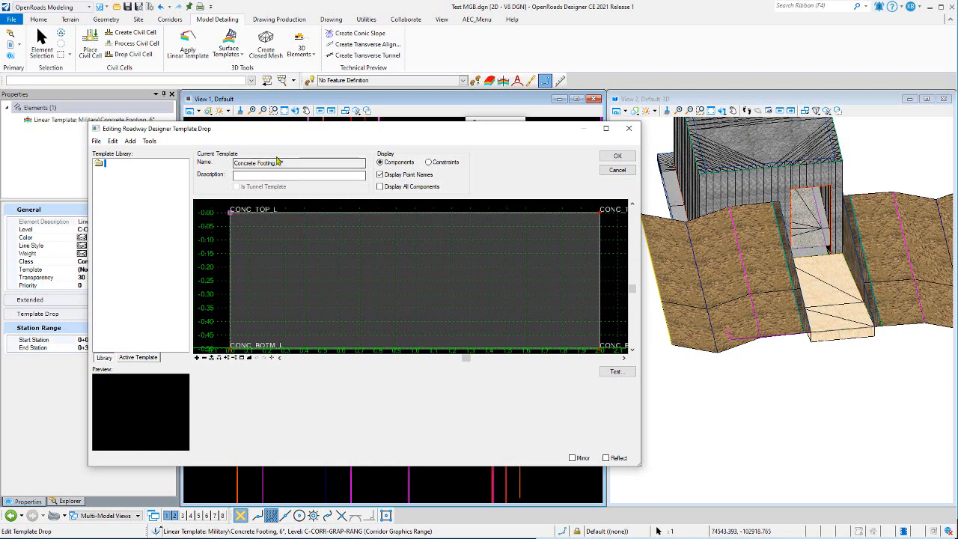
{"action": "left_click", "coordinate": [618, 170]}
{"action": "left_click", "coordinate": [424, 250]}
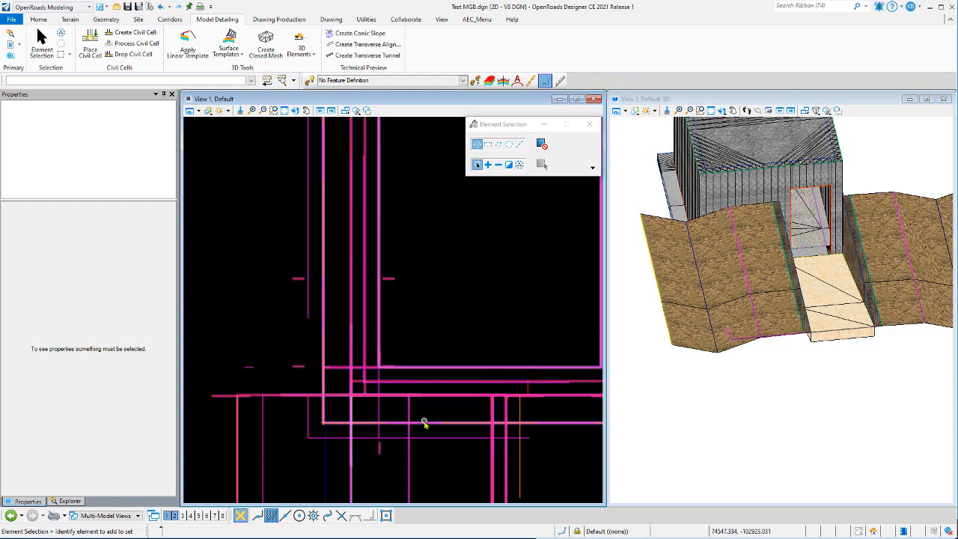
- Use Edit Template Drop on the door-side Building Wall template, examine its section and close it without changes
{"action": "left_click", "coordinate": [423, 423]}
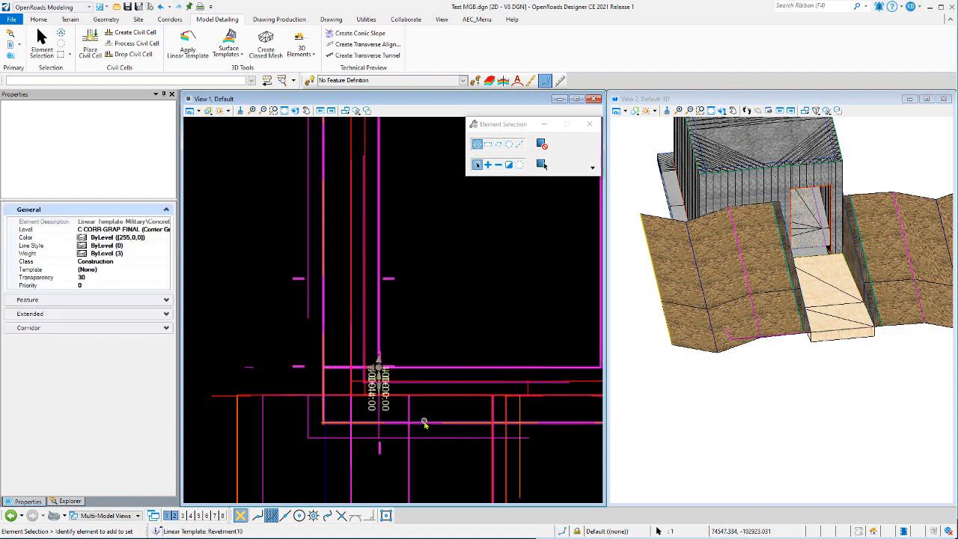
{"action": "left_click", "coordinate": [441, 331]}
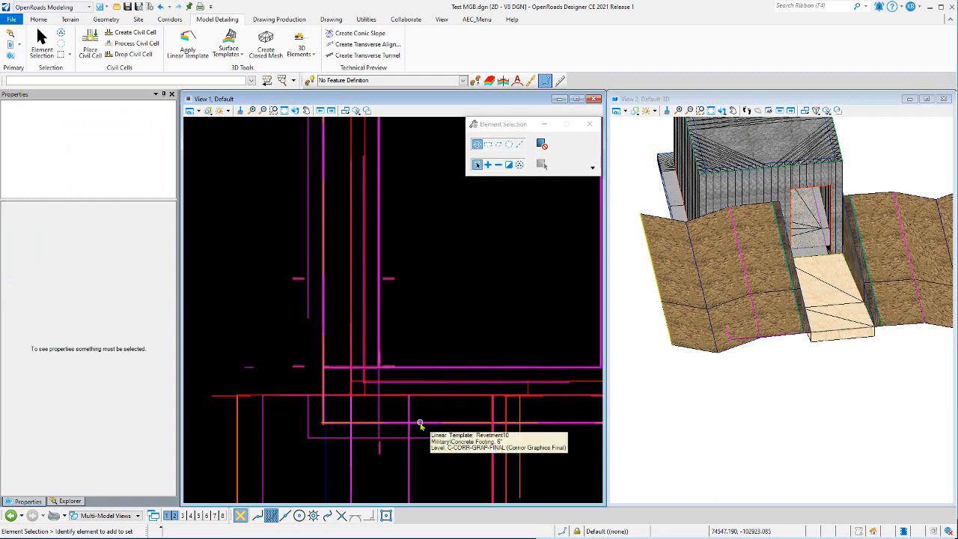
{"action": "left_click", "coordinate": [420, 424]}
{"action": "left_click", "coordinate": [435, 299]}
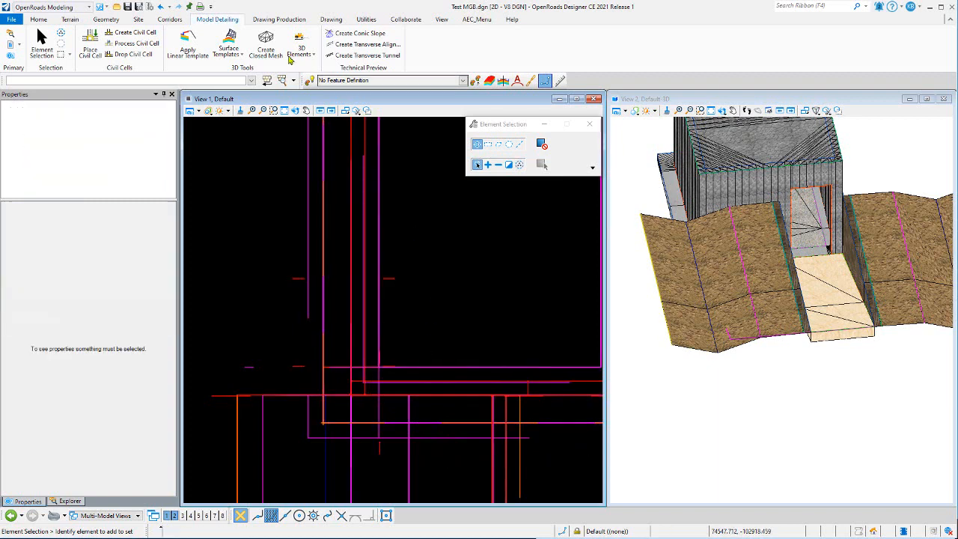
{"action": "left_click", "coordinate": [170, 21]}
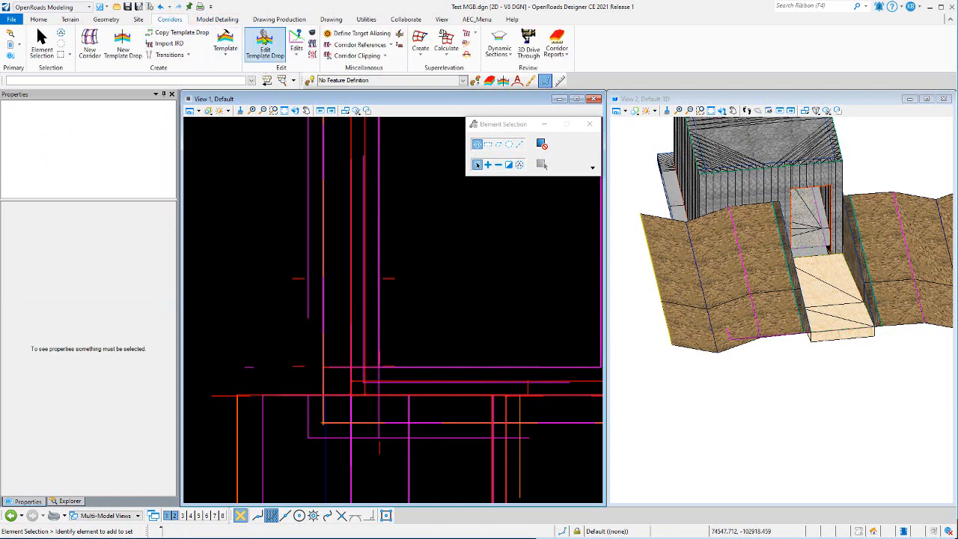
{"action": "left_click", "coordinate": [266, 45]}
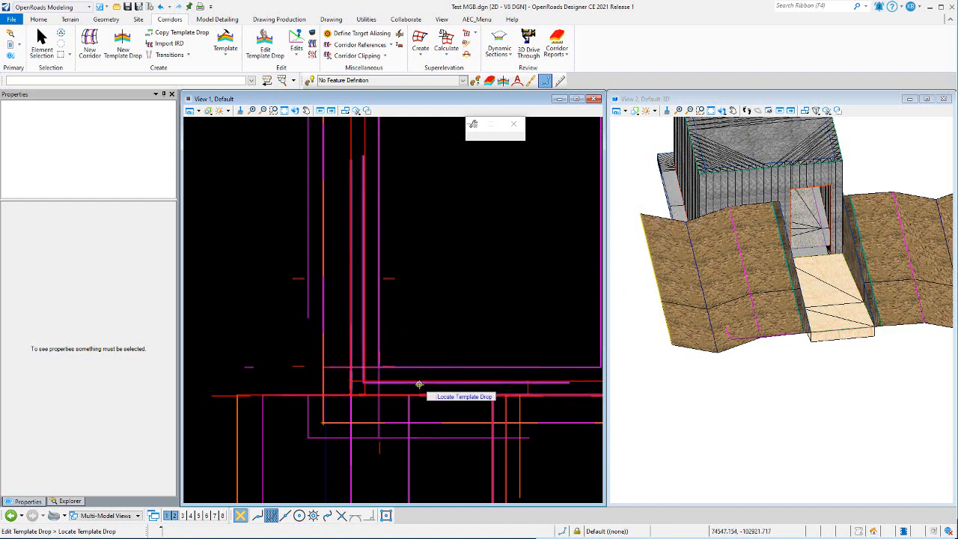
{"action": "left_click", "coordinate": [458, 302]}
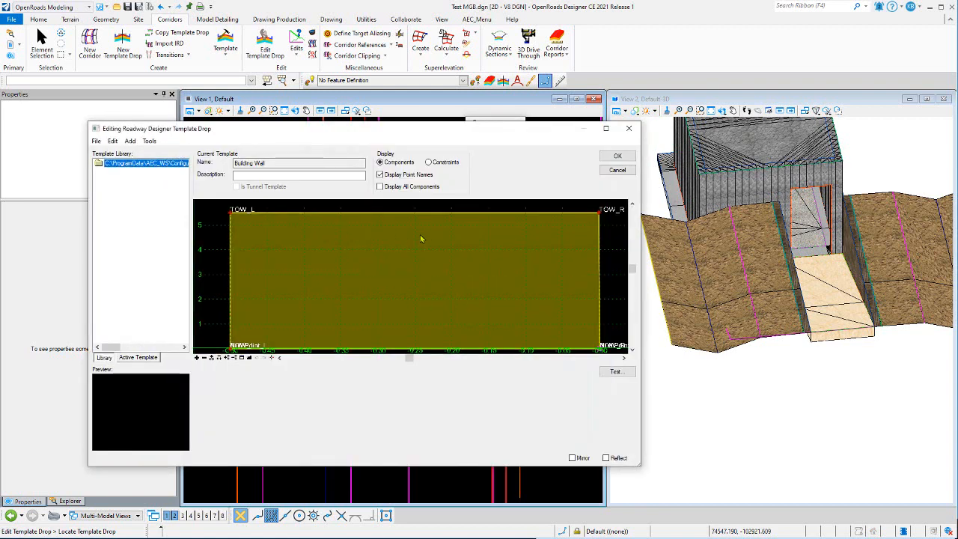
{"action": "left_click", "coordinate": [617, 170]}
- Open the corridor objects of the door-side building wall and examine its point controls and its parametric constraints for Height and Opening
{"action": "left_click", "coordinate": [312, 33]}
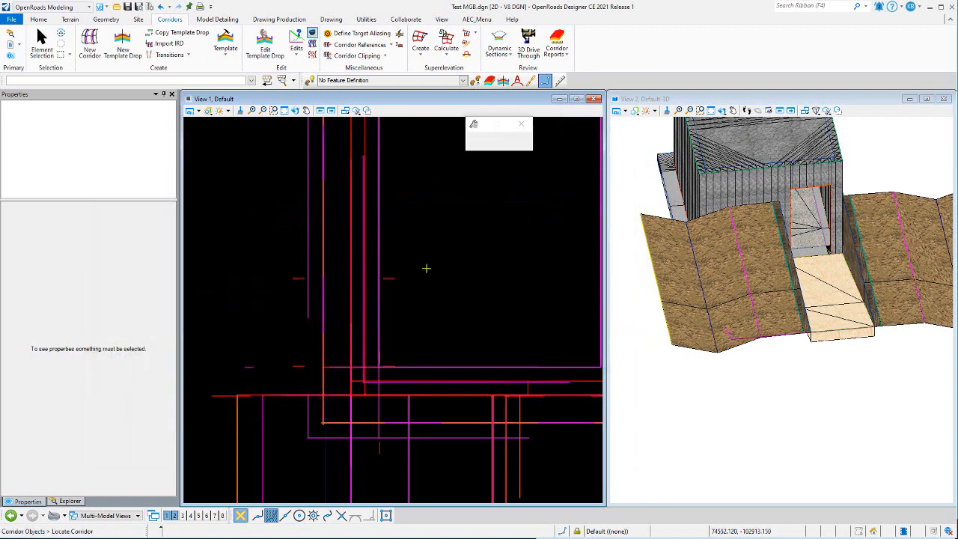
{"action": "left_click", "coordinate": [411, 384]}
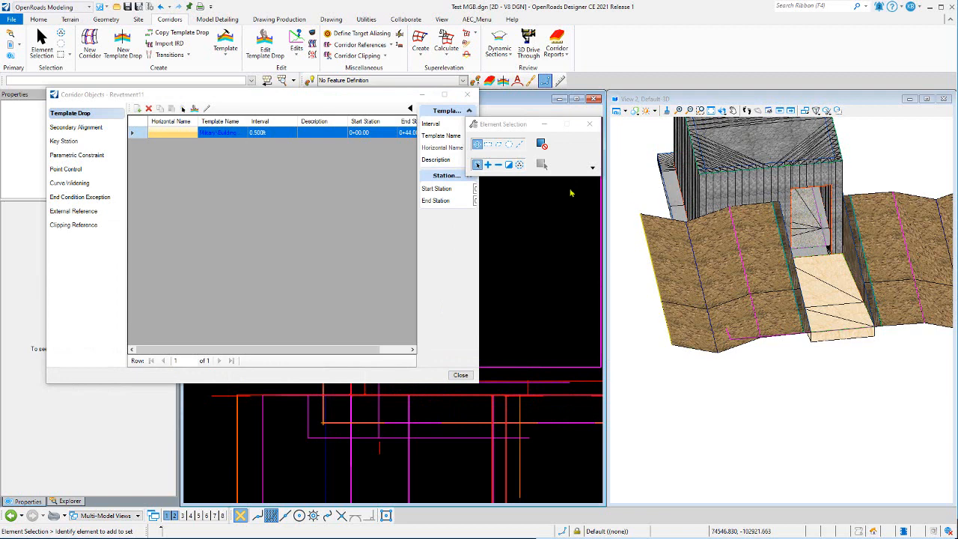
{"action": "left_click", "coordinate": [75, 170]}
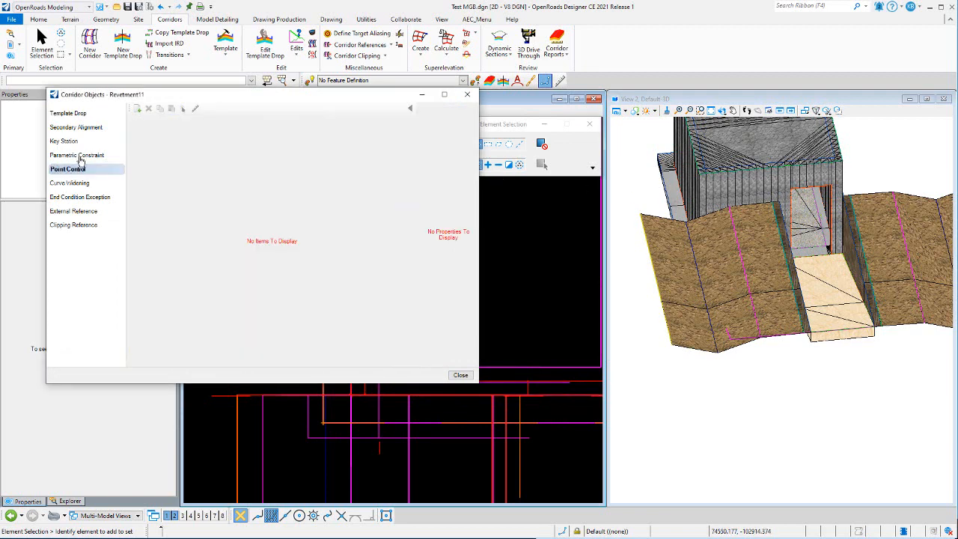
{"action": "left_click", "coordinate": [80, 157]}
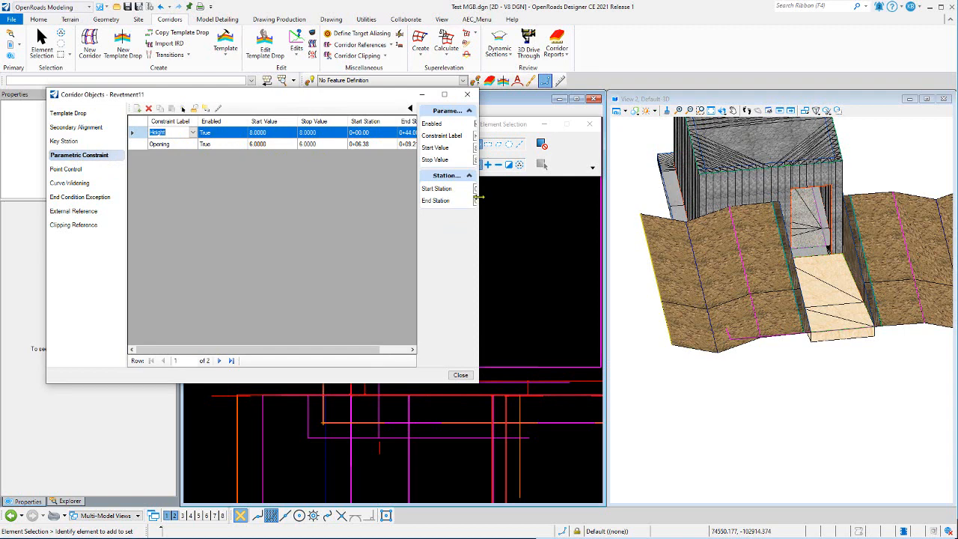
{"action": "left_click_drag", "start_coordinate": [477, 196], "coordinate": [594, 196]}
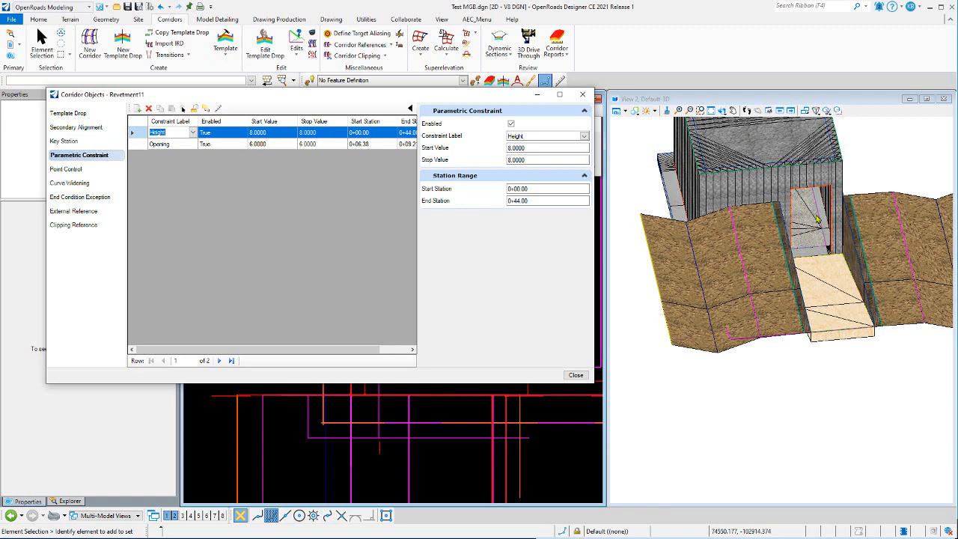
{"action": "left_click", "coordinate": [576, 375]}
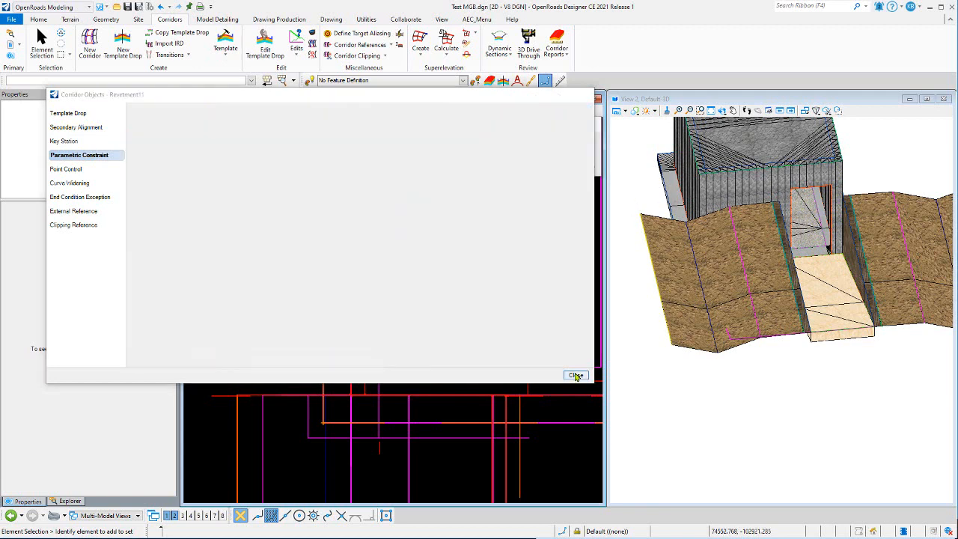
- Open the template drop of the End Condition linear template beside the ramp, examine its section and close it without changes
{"action": "scroll", "coordinate": [288, 250], "scroll_direction": "down", "scroll_amount": 4}
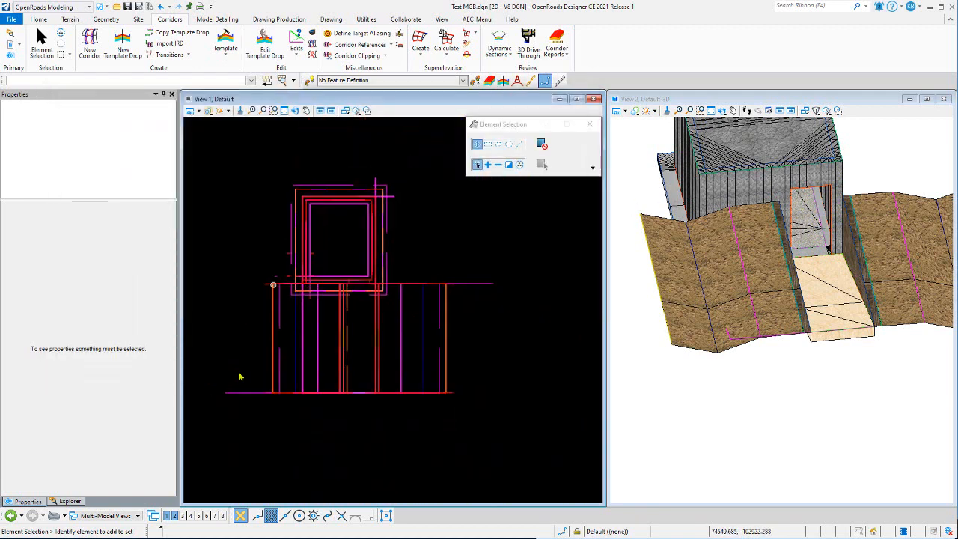
{"action": "left_click", "coordinate": [237, 395]}
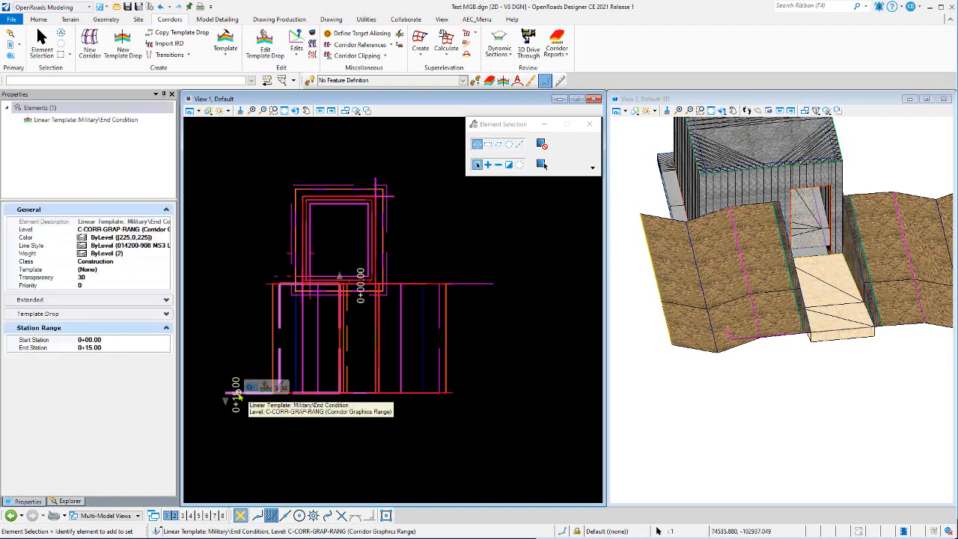
{"action": "left_click", "coordinate": [271, 388]}
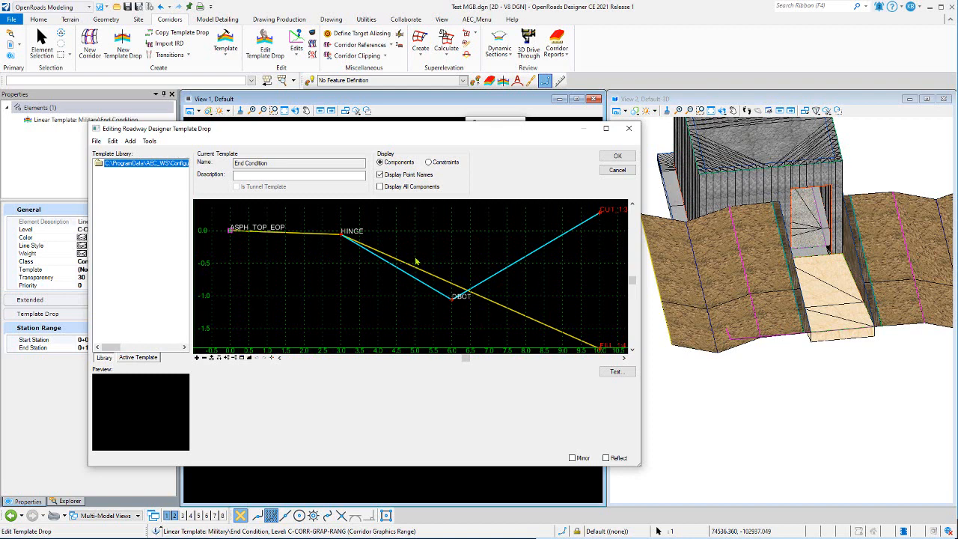
{"action": "left_click", "coordinate": [618, 171]}
{"action": "left_click", "coordinate": [368, 150]}
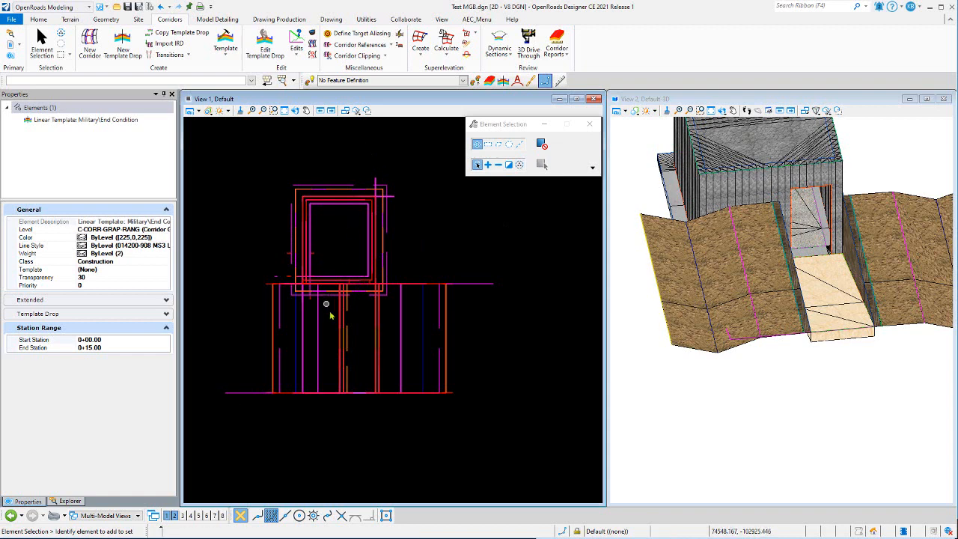
{"action": "scroll", "coordinate": [330, 310], "scroll_direction": "down", "scroll_amount": 5}
{"action": "scroll", "coordinate": [781, 313], "scroll_direction": "down", "scroll_amount": 6}
{"action": "scroll", "coordinate": [786, 288], "scroll_direction": "up", "scroll_amount": 3}
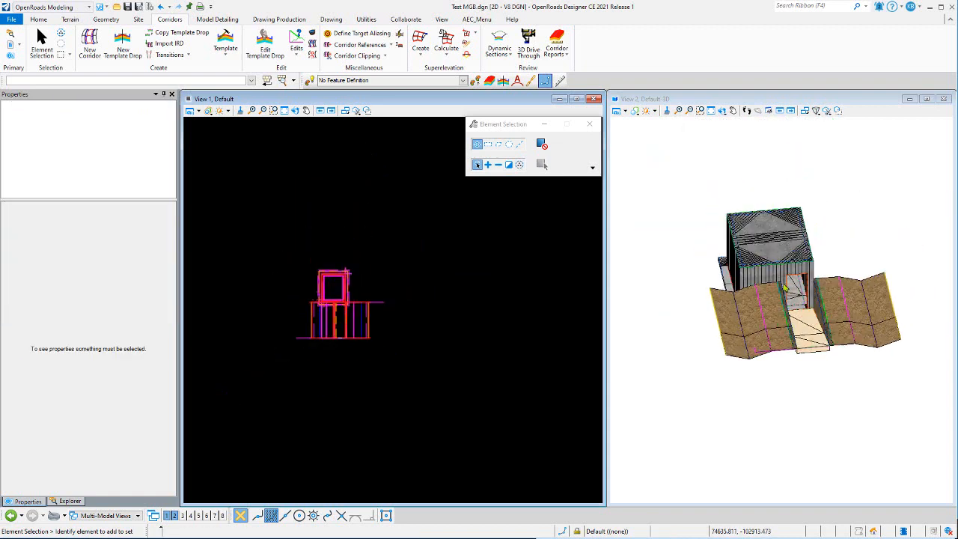
{"action": "scroll", "coordinate": [781, 285], "scroll_direction": "up", "scroll_amount": 1}
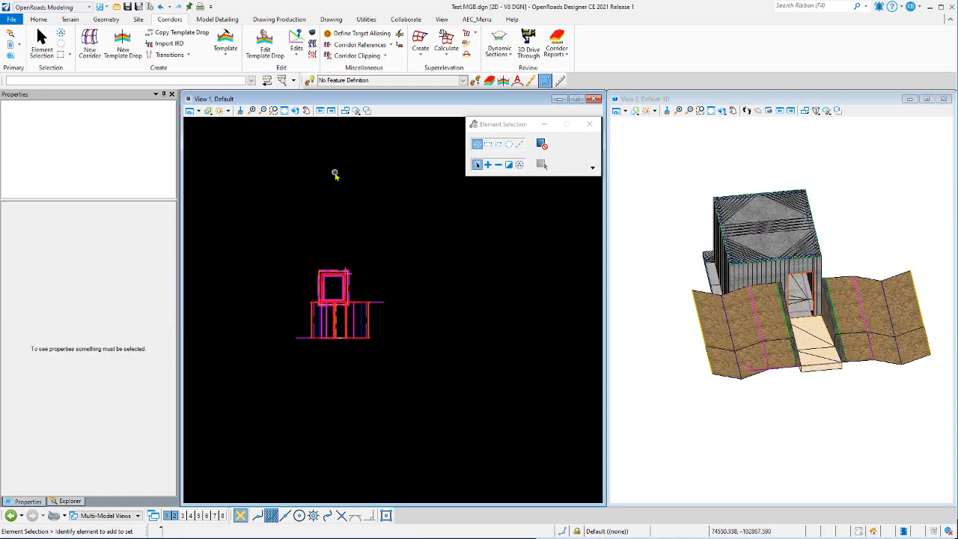